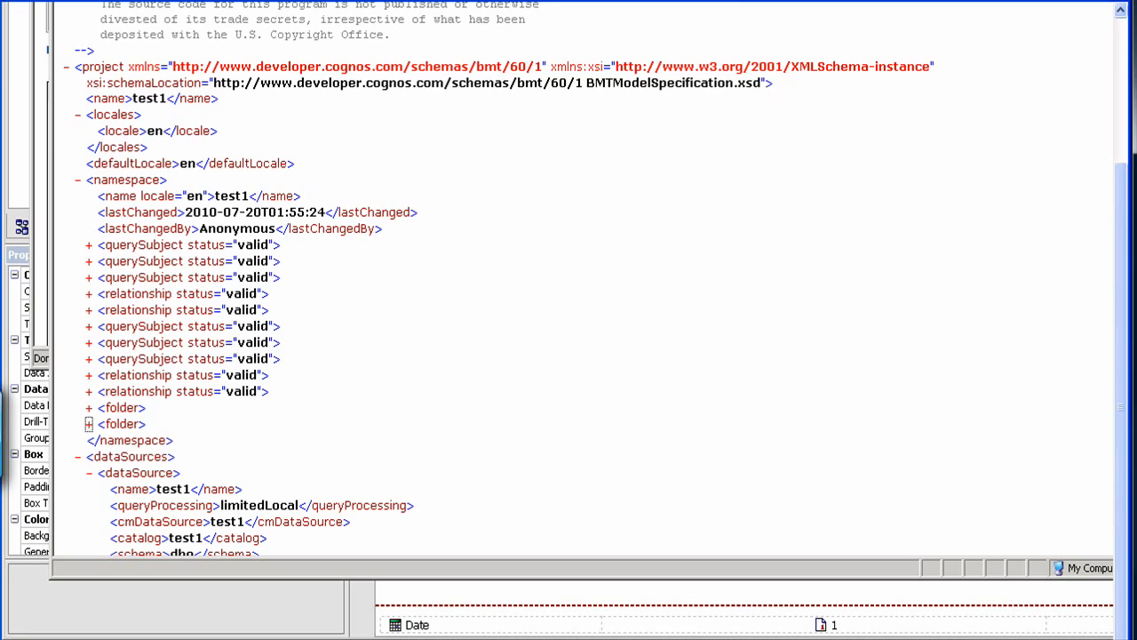
- Switch from the model XML to Framework Manager and select the test1 namespace in the project
key("alt+Tab")
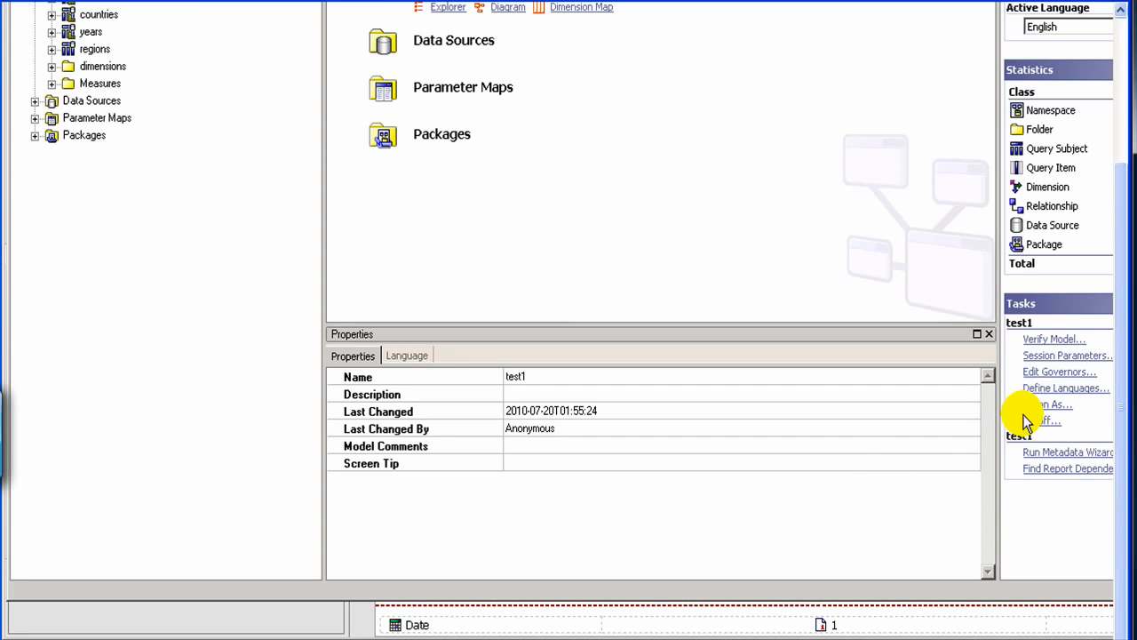
left_click_drag(1122, 432, 1128, 338)
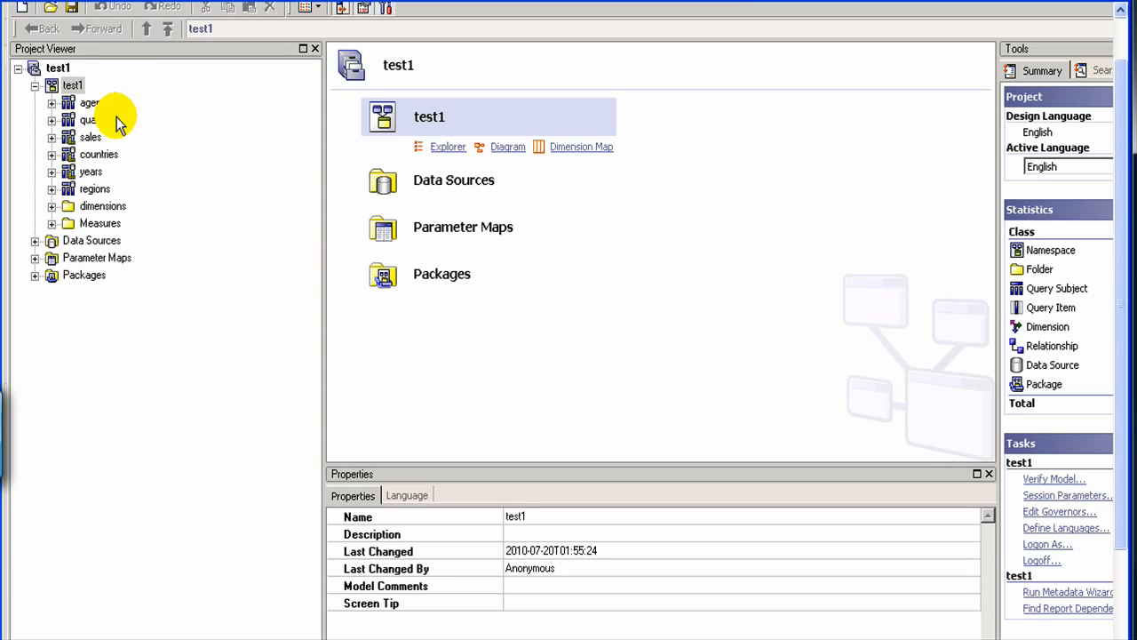
left_click(77, 88)
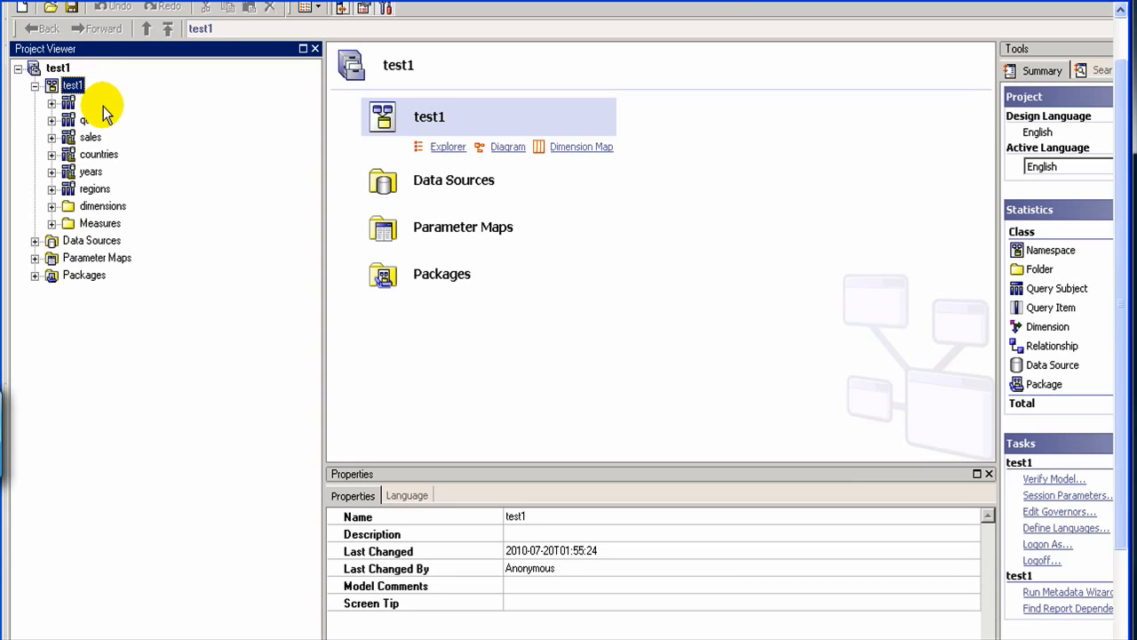
right_click(57, 68)
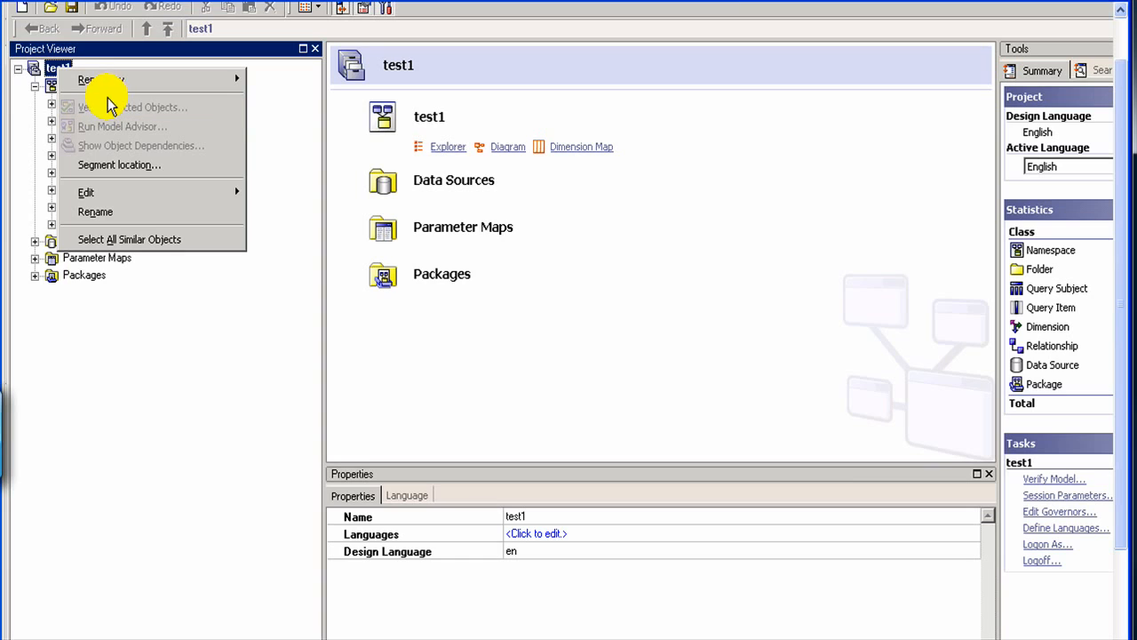
left_click(100, 335)
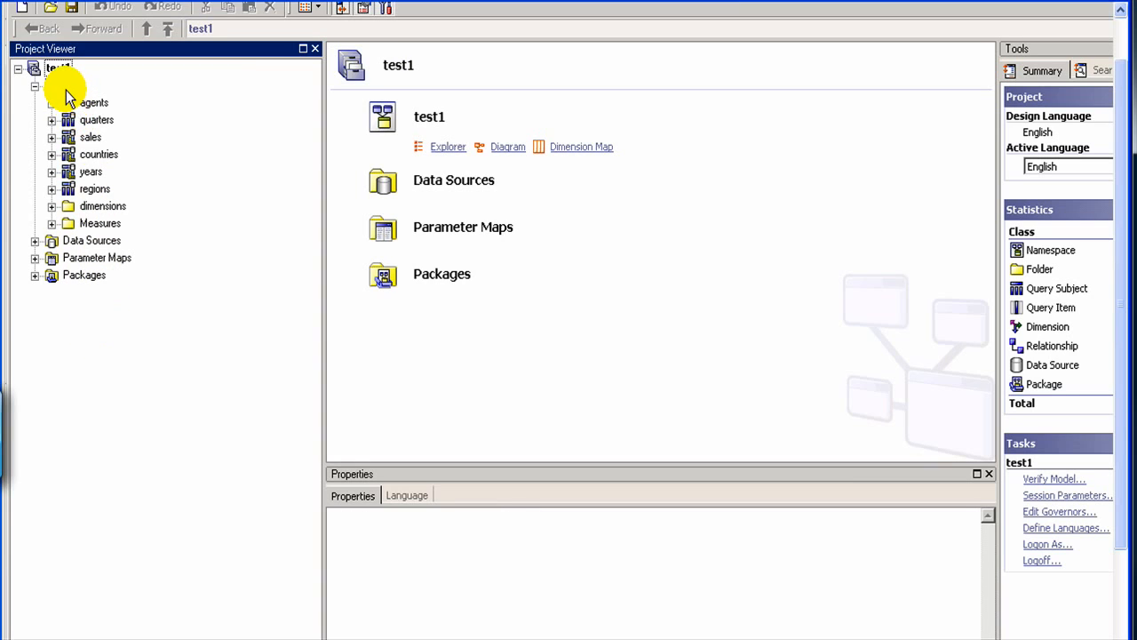
left_click(66, 90)
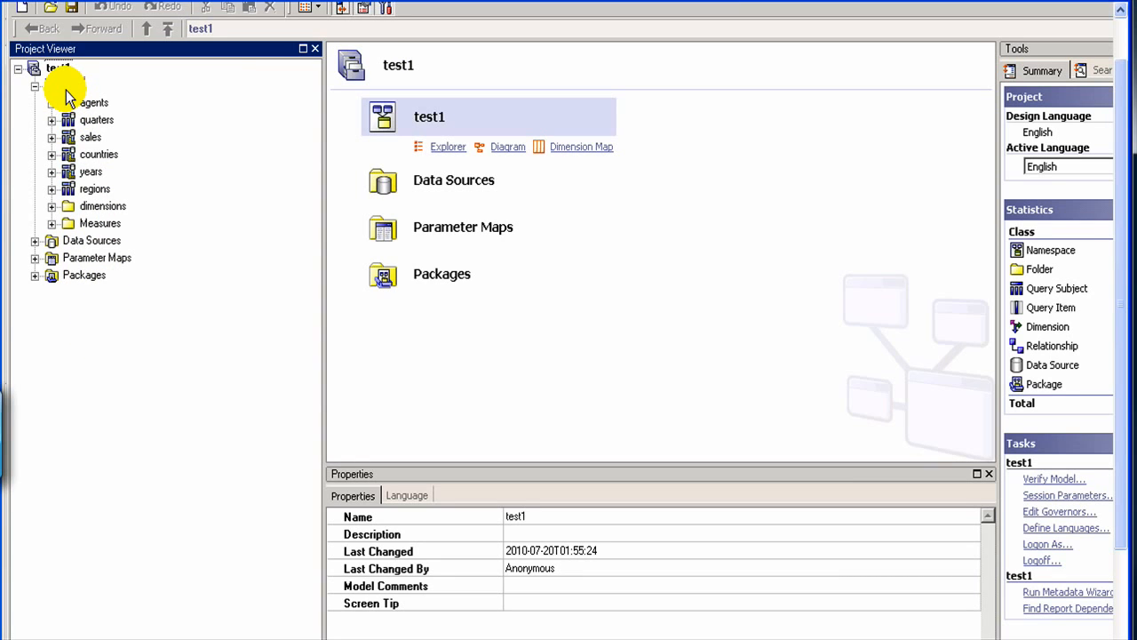
right_click(66, 90)
mouse_move(94, 105)
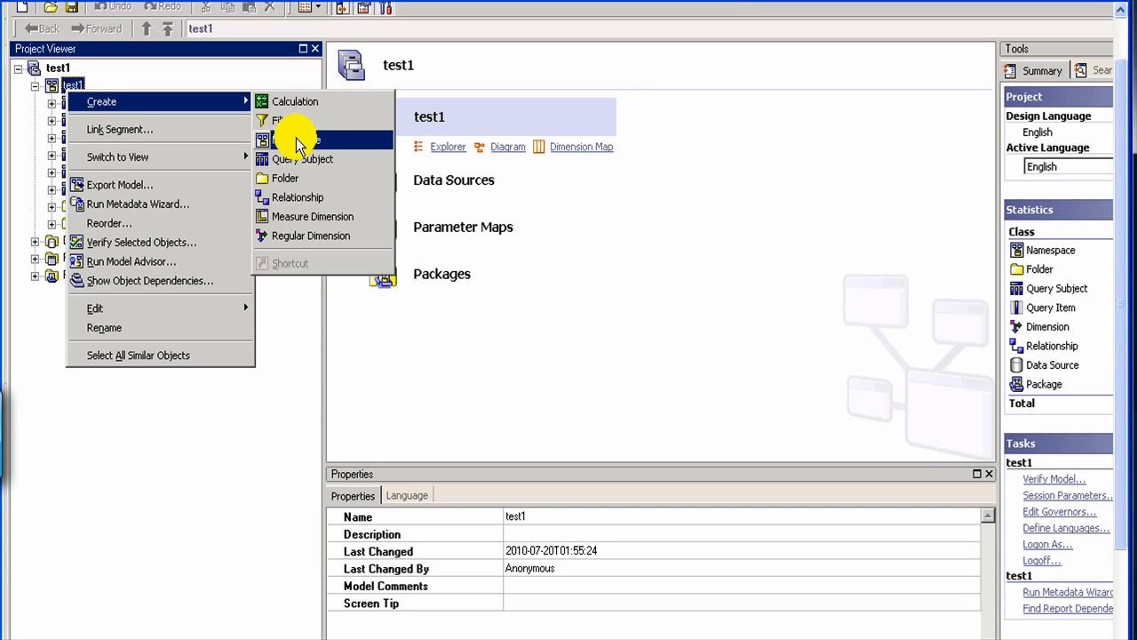
left_click(86, 459)
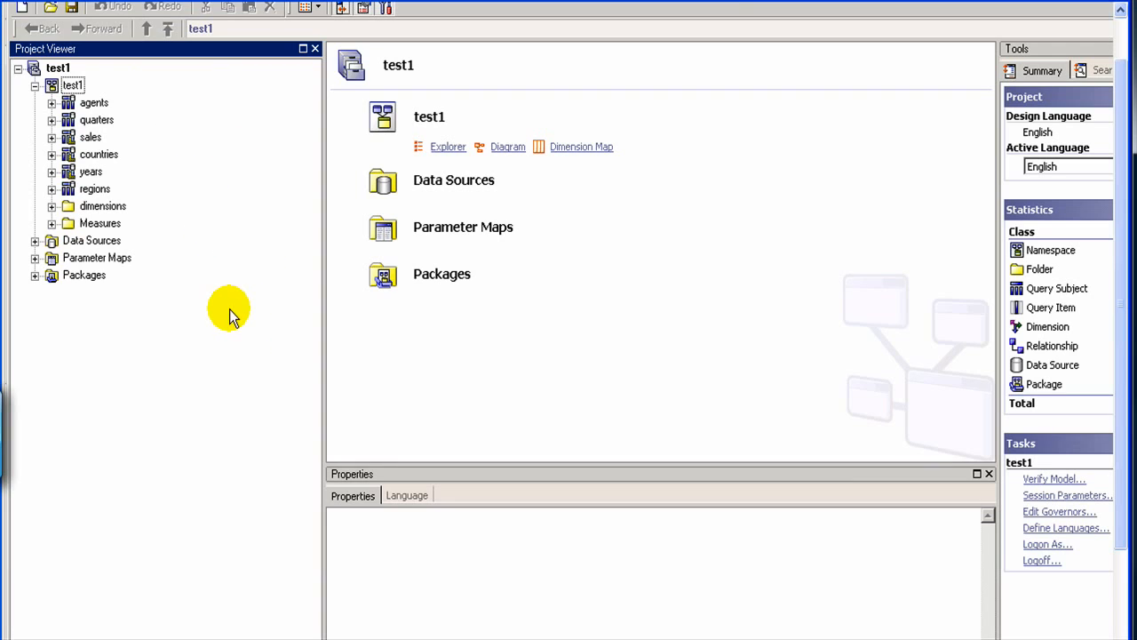
left_click(62, 66)
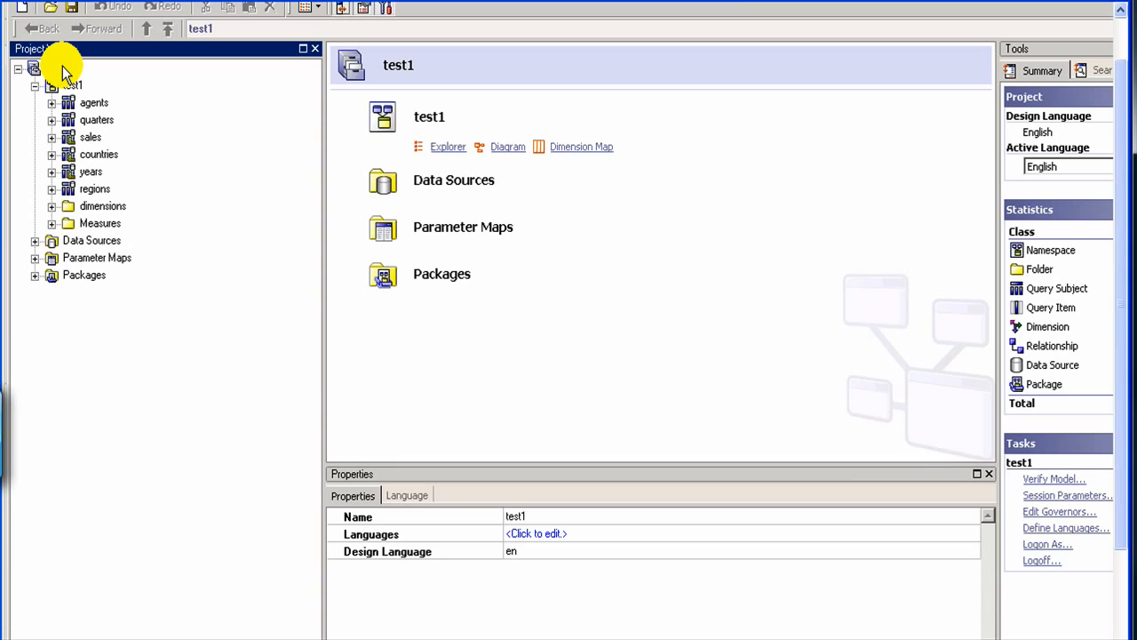
right_click(62, 66)
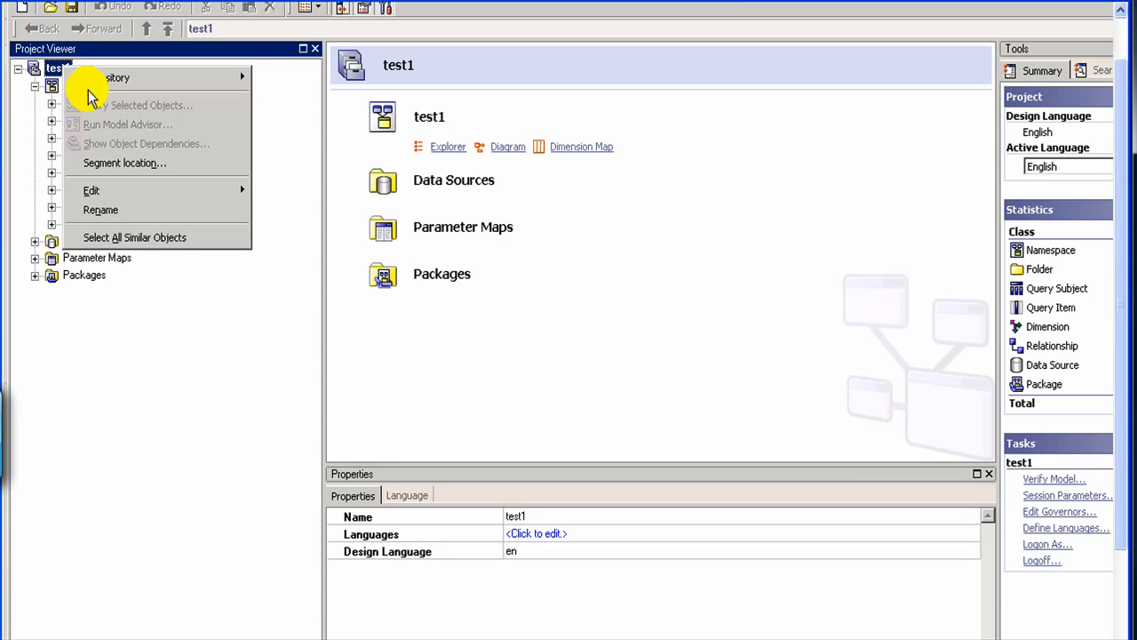
left_click(154, 330)
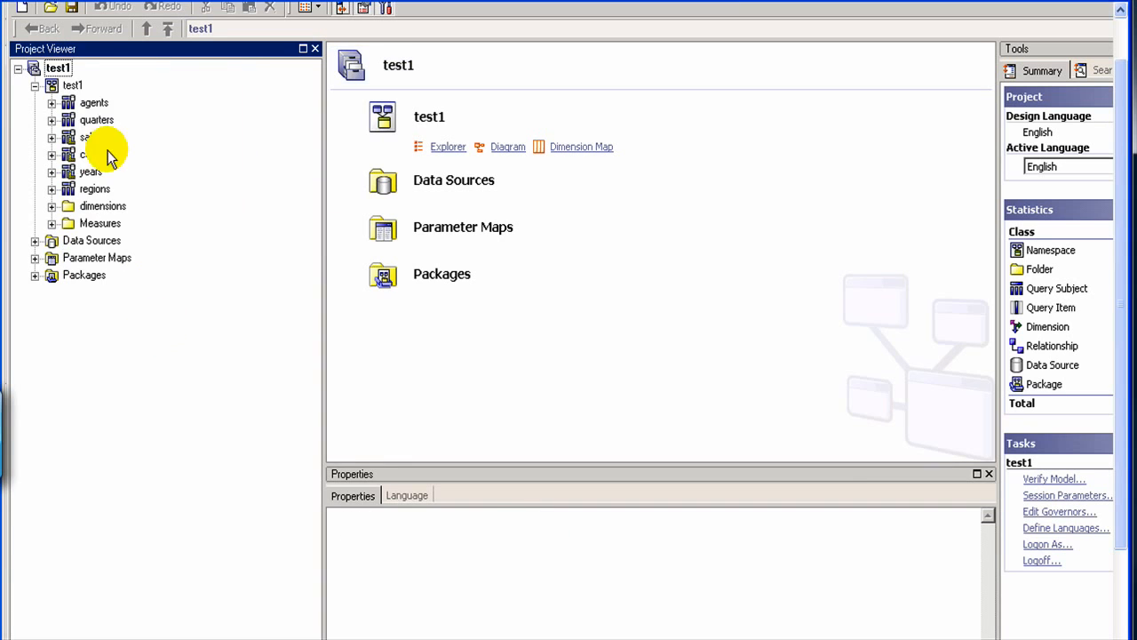
- Create a new namespace inside the test1 namespace, keeping its default name
left_click(69, 87)
right_click(69, 85)
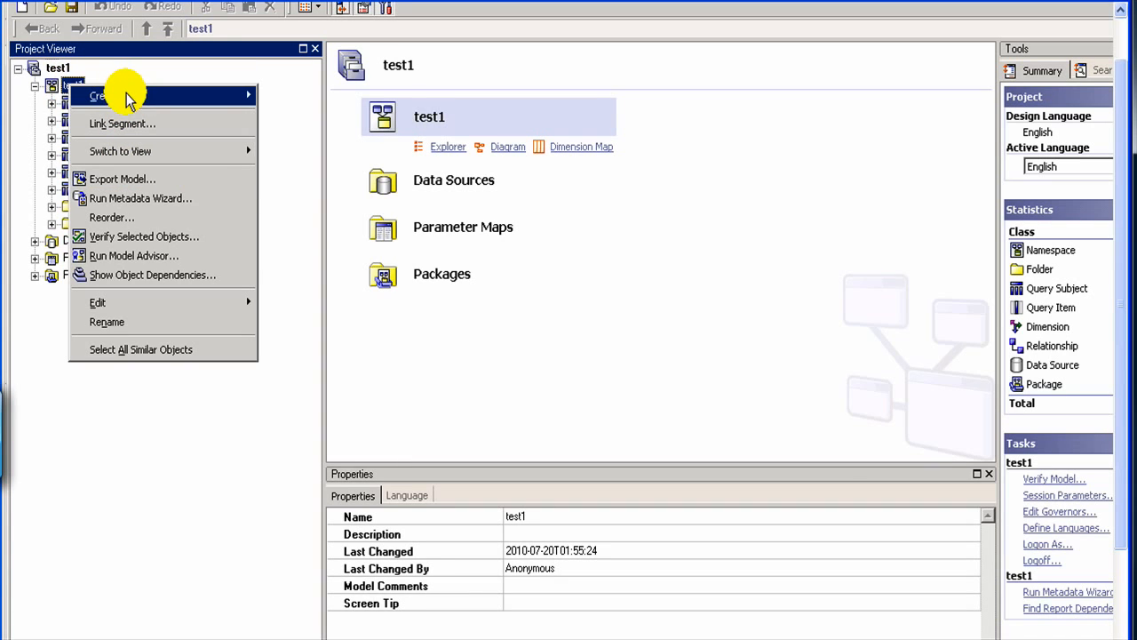
mouse_move(127, 96)
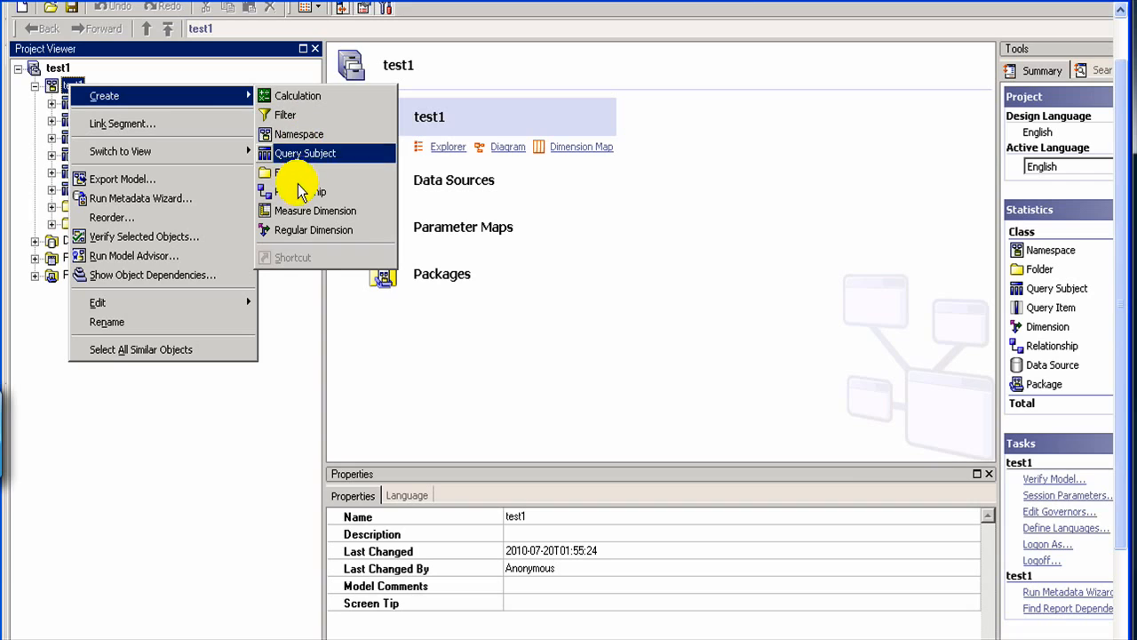
left_click(303, 134)
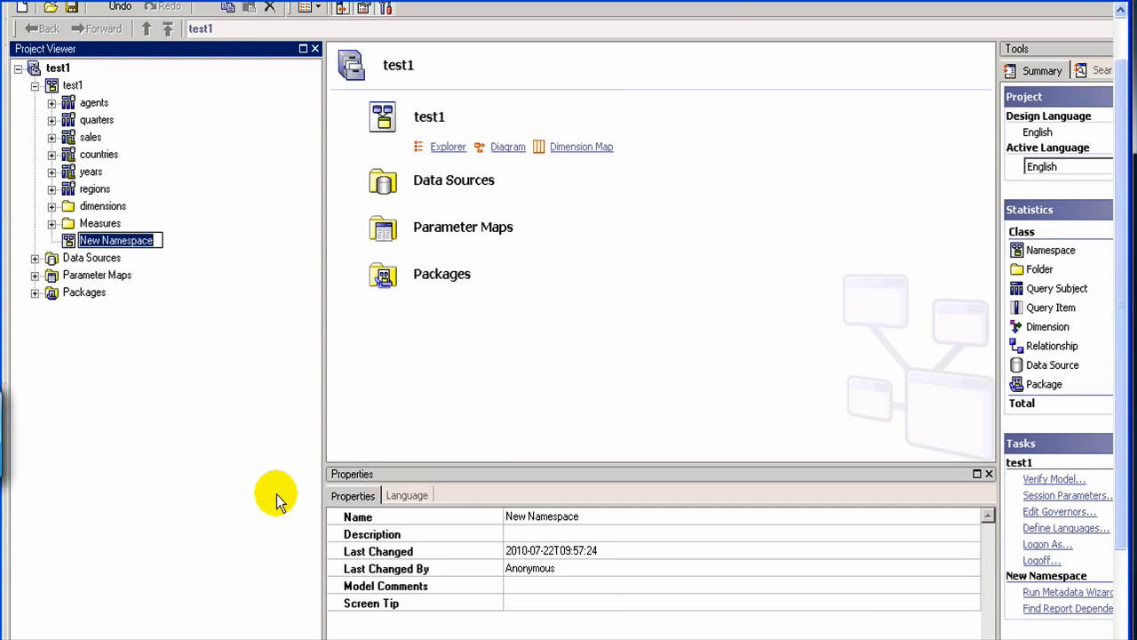
key("Return")
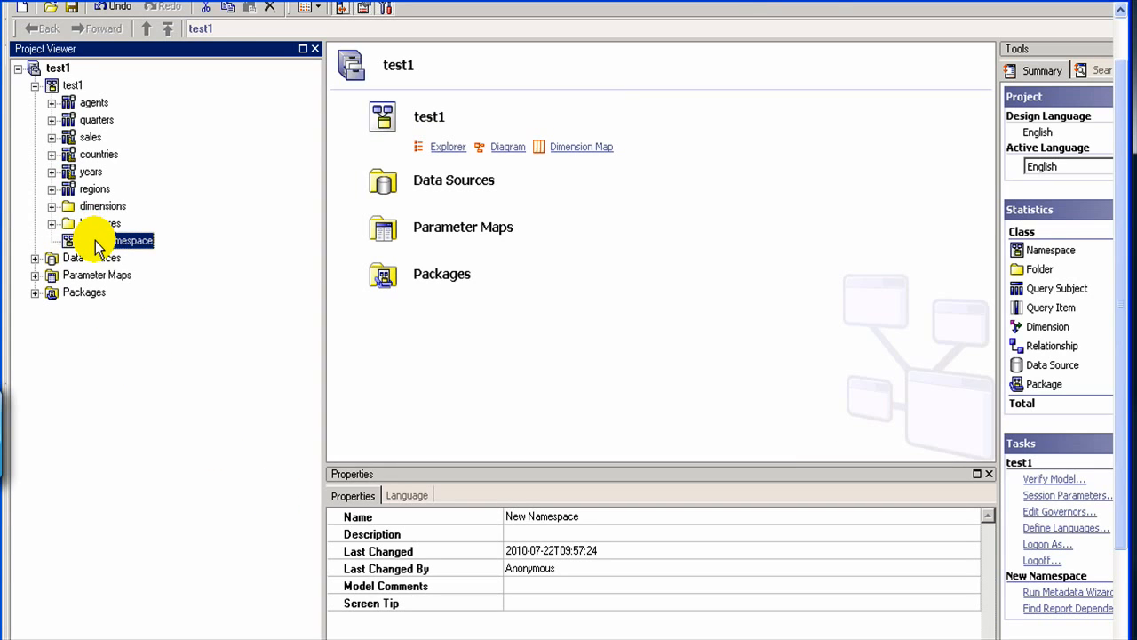
- Rename the new namespace under test1 as datamodel
left_click(96, 241)
key("BackSpace")
key("Return")
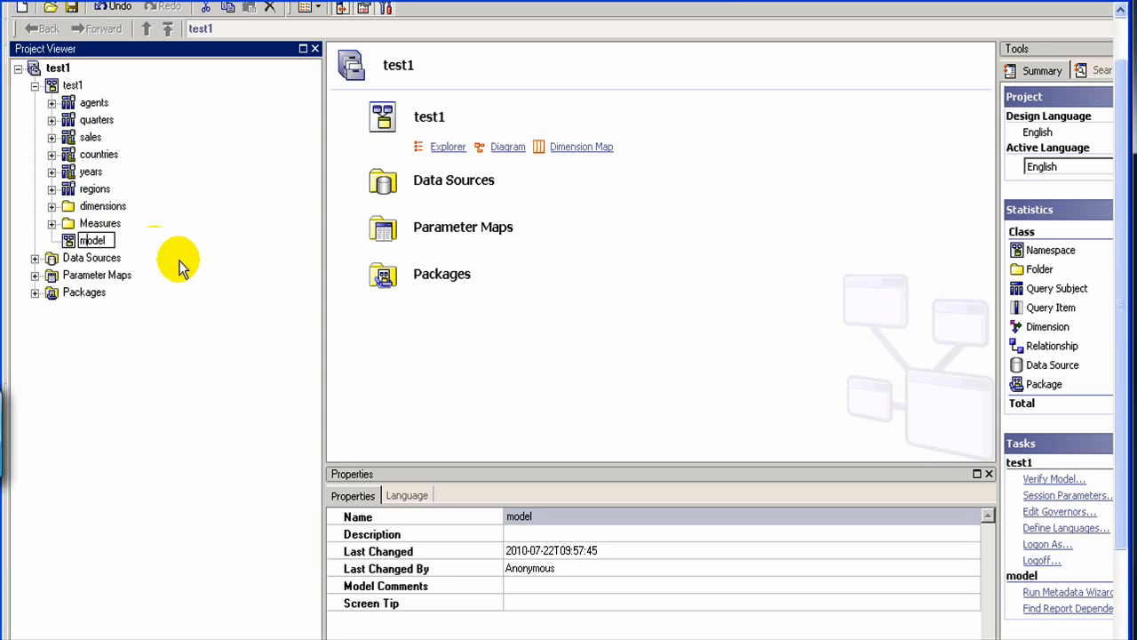
type("data")
key("Return")
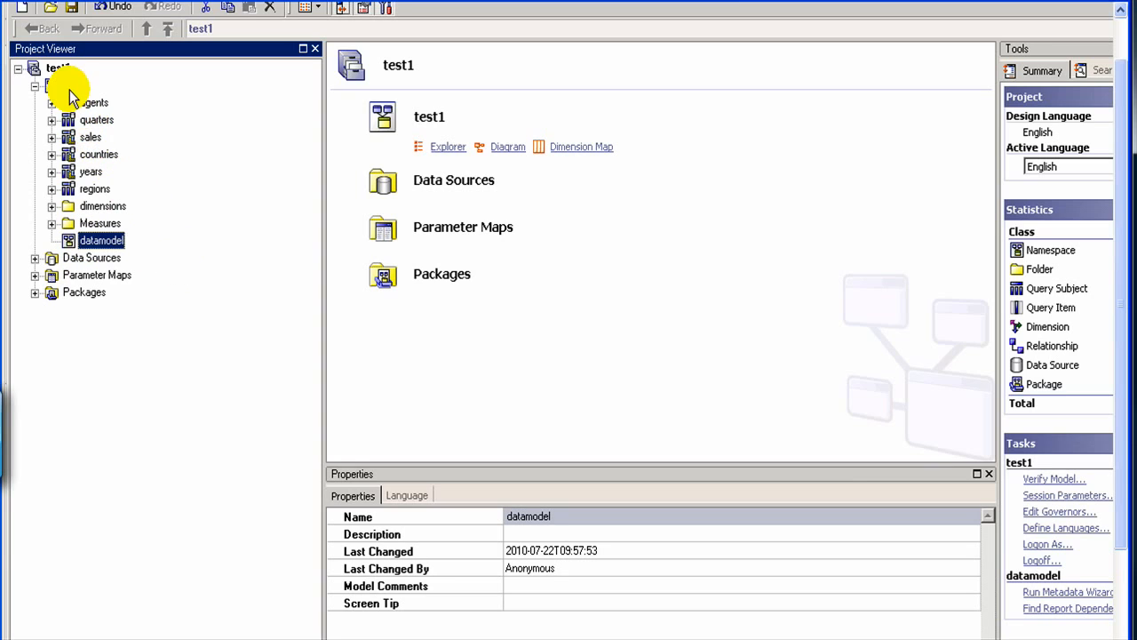
- Create a second namespace inside the test1 namespace and name it businessmodel
left_click(64, 81)
right_click(89, 94)
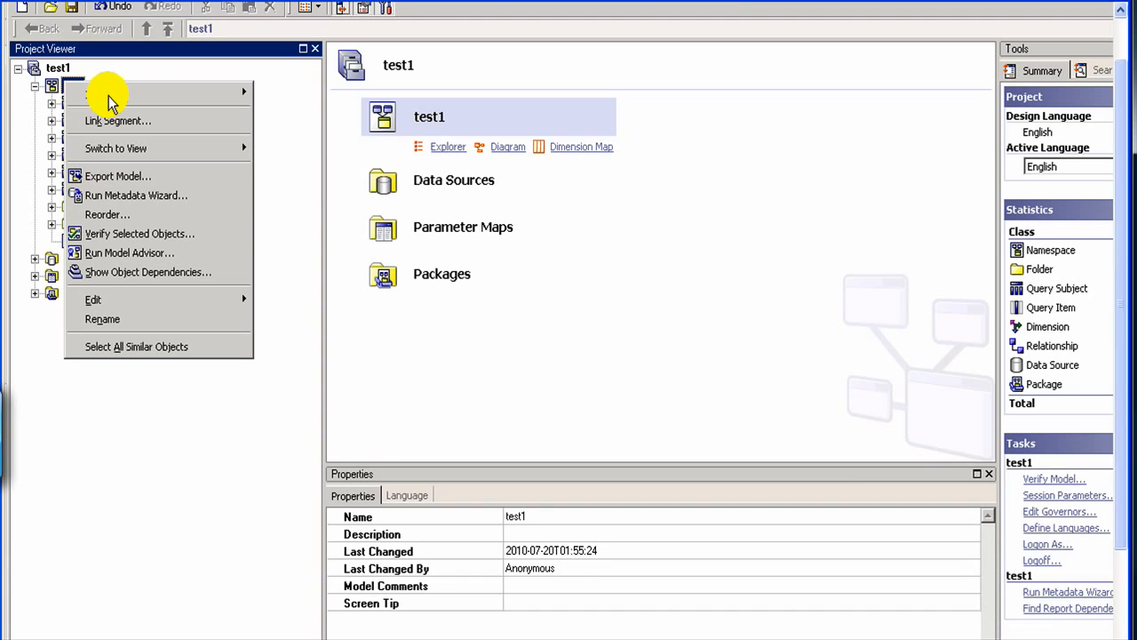
left_click(108, 96)
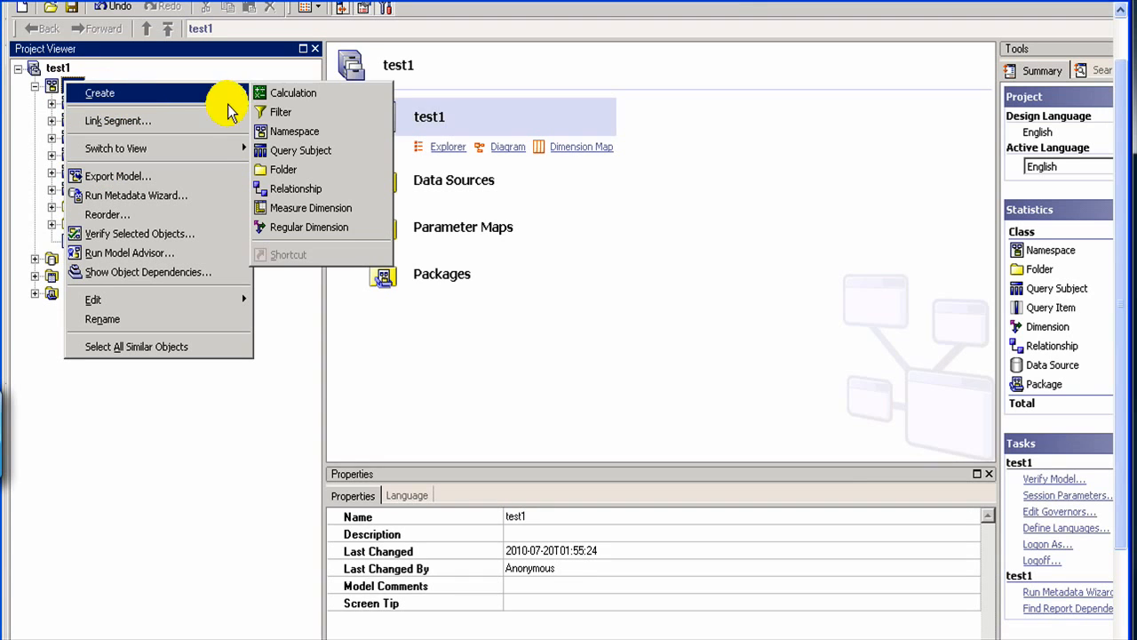
left_click(298, 132)
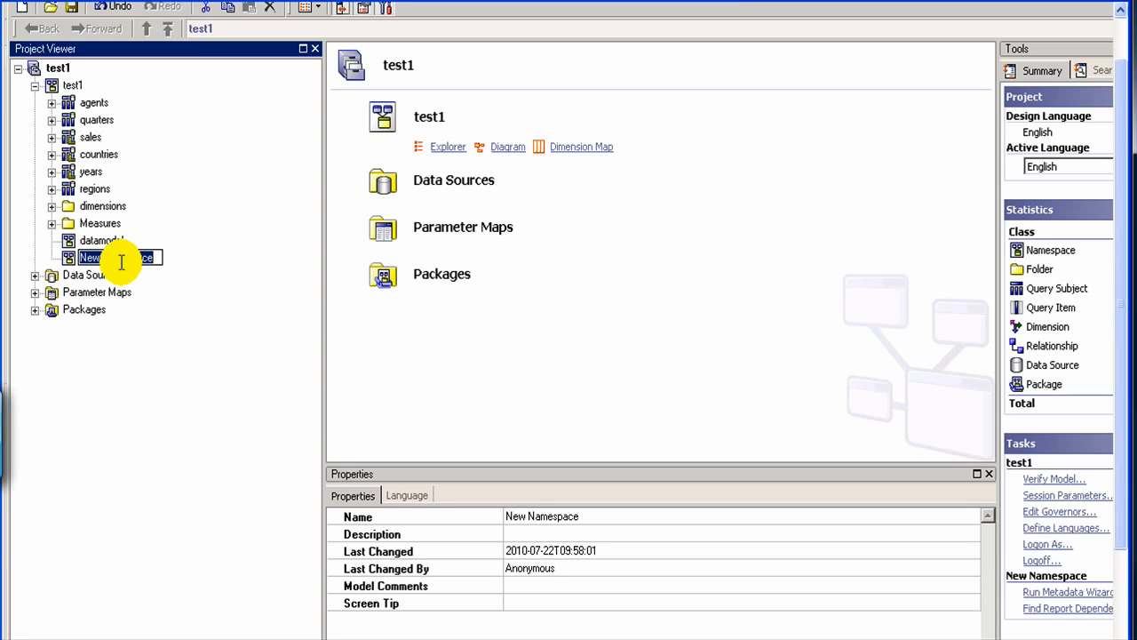
type("businessmodel")
key("Return")
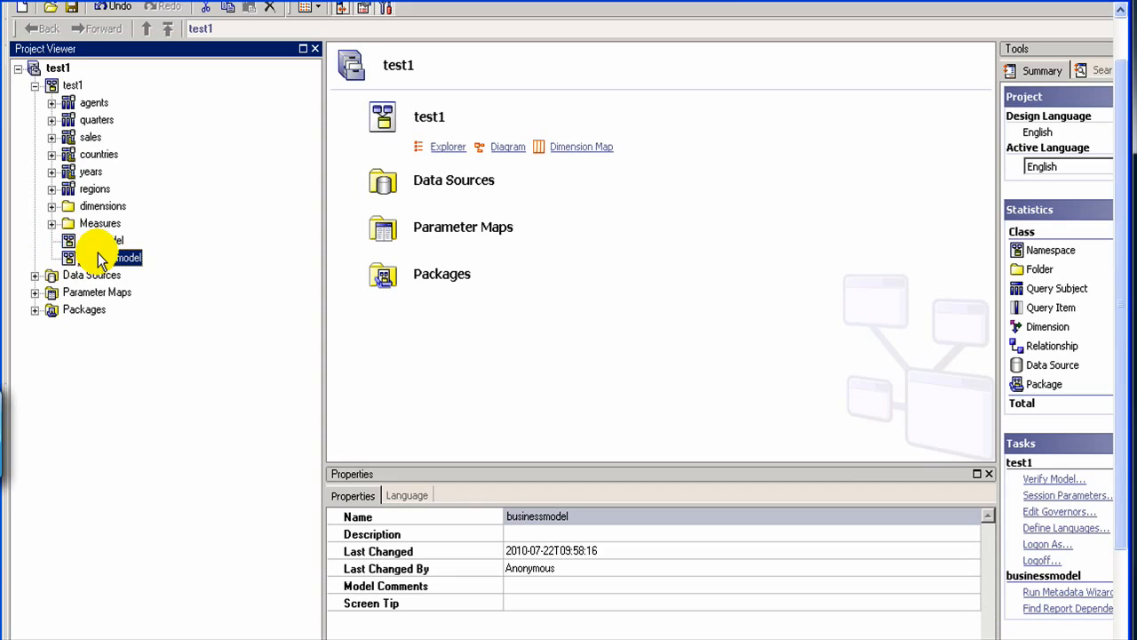
- Shorten the businessmodel namespace's name to business
left_click(113, 258)
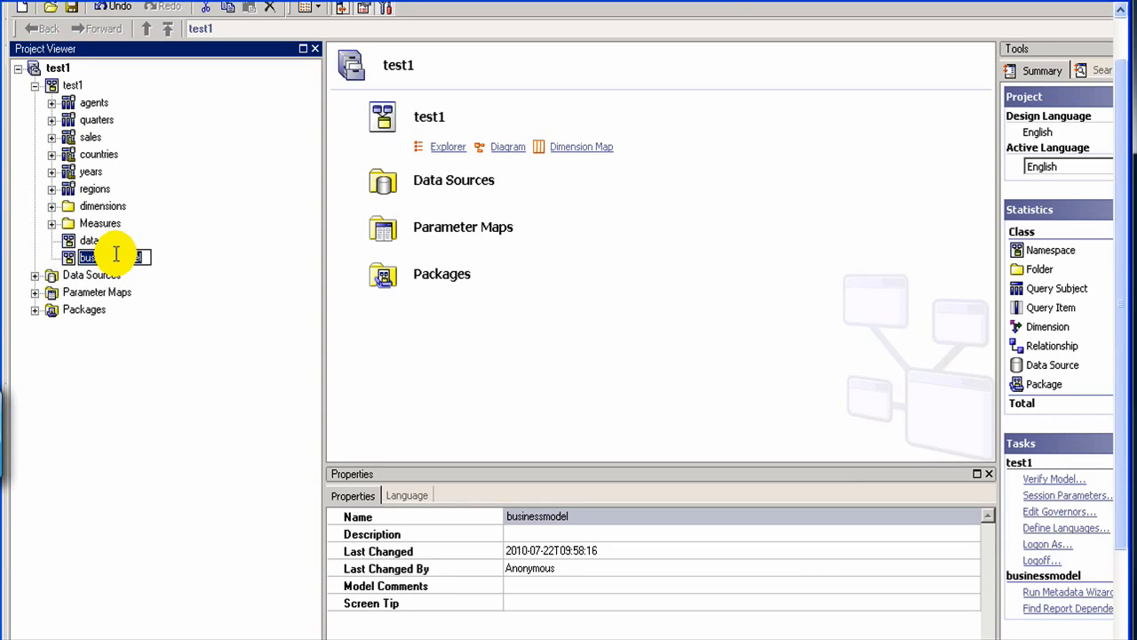
left_click_drag(115, 255, 157, 256)
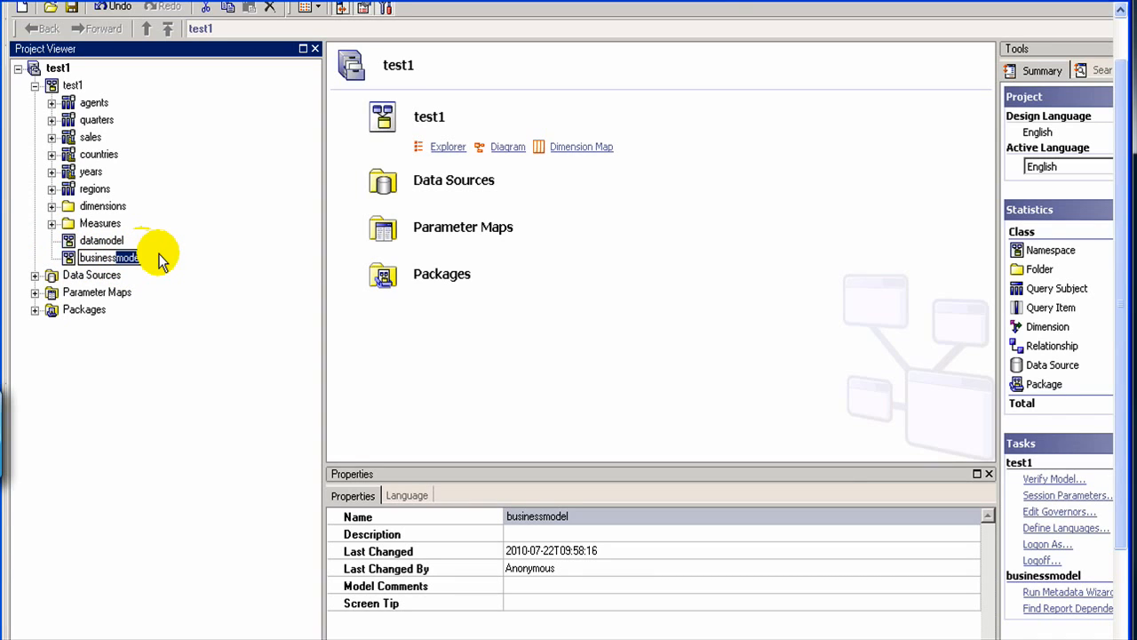
key("Delete")
key("Return")
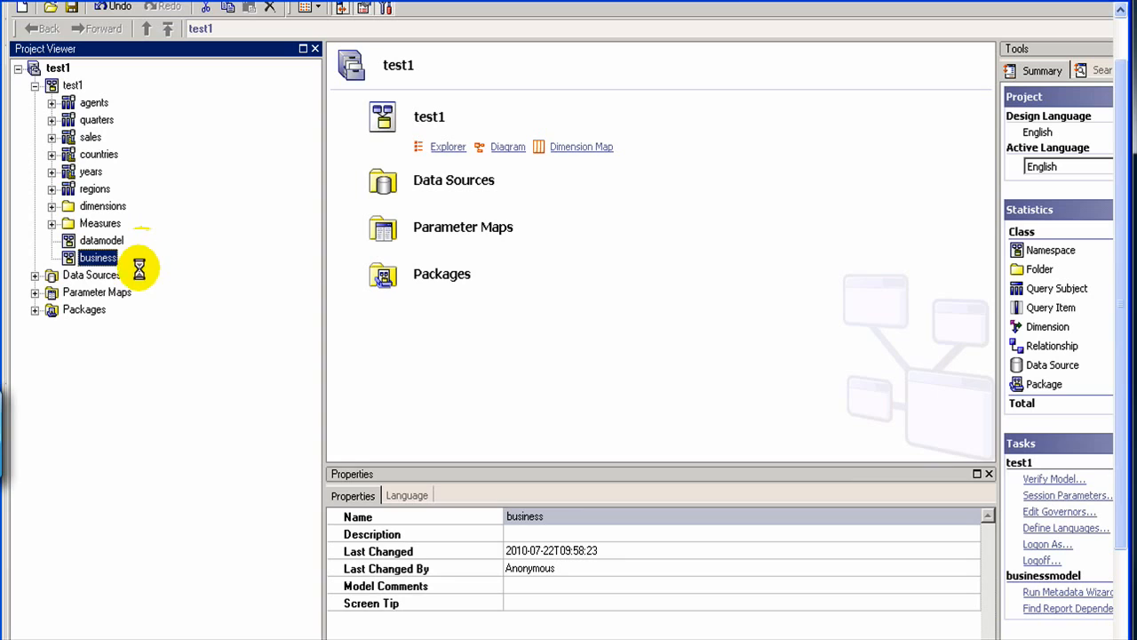
- Create a shortcut to the datamodel namespace and delete that shortcut again
left_click(94, 240)
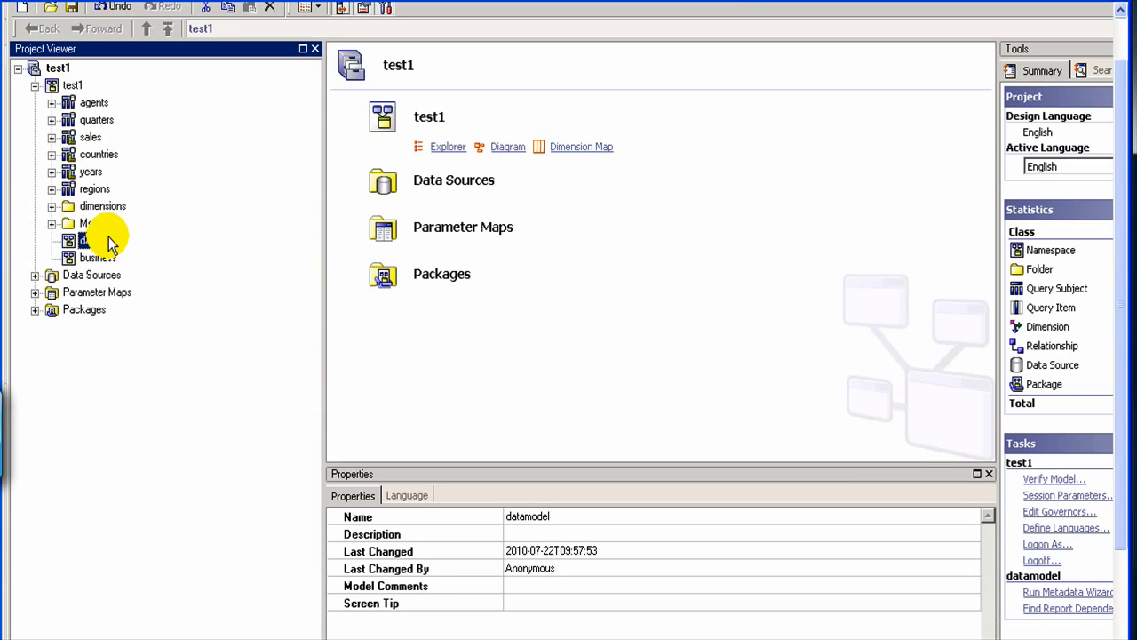
right_click(108, 236)
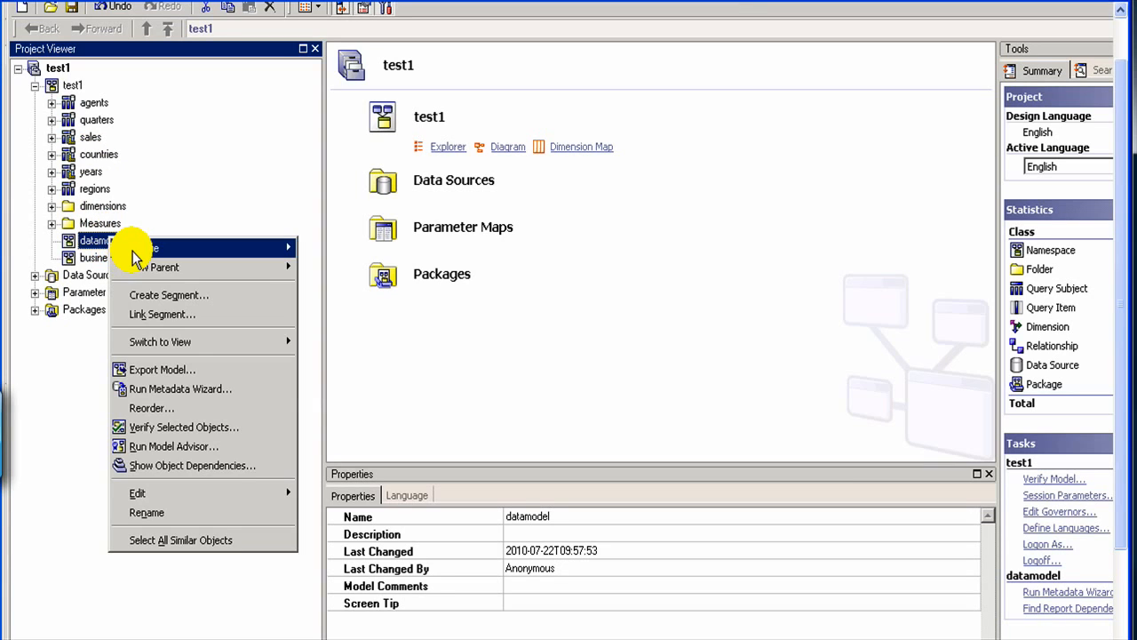
mouse_move(135, 249)
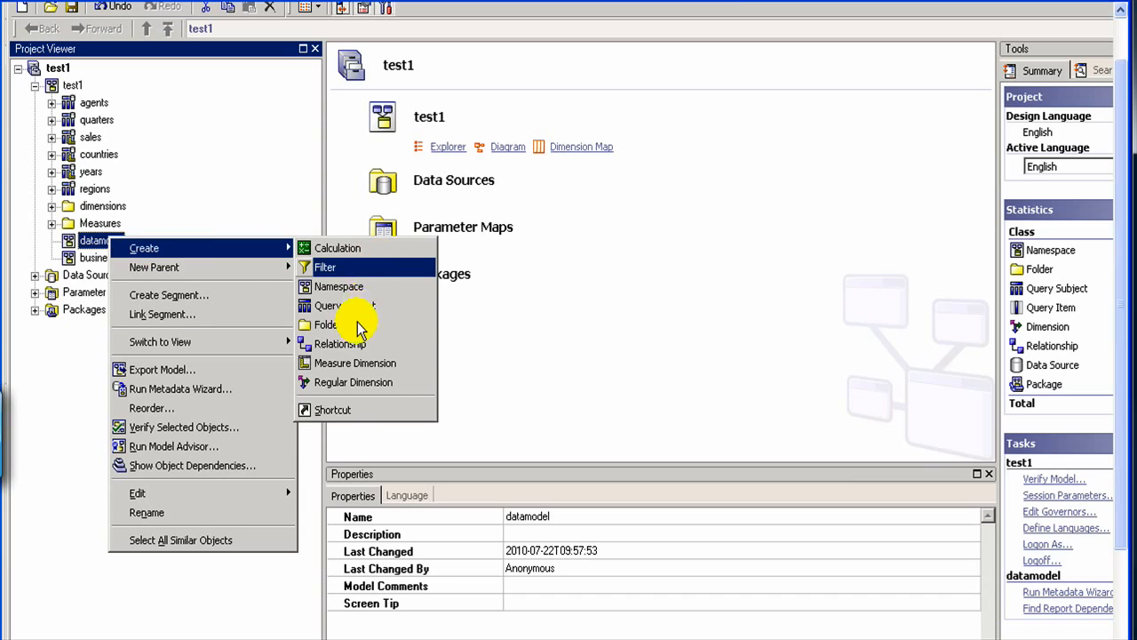
left_click(340, 409)
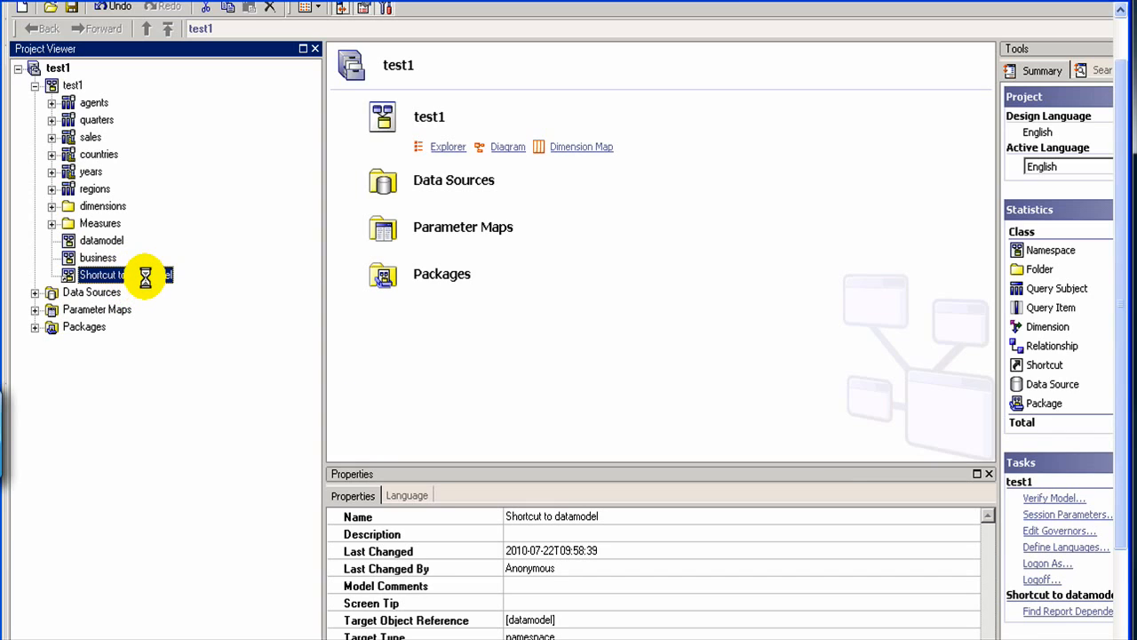
key("Delete")
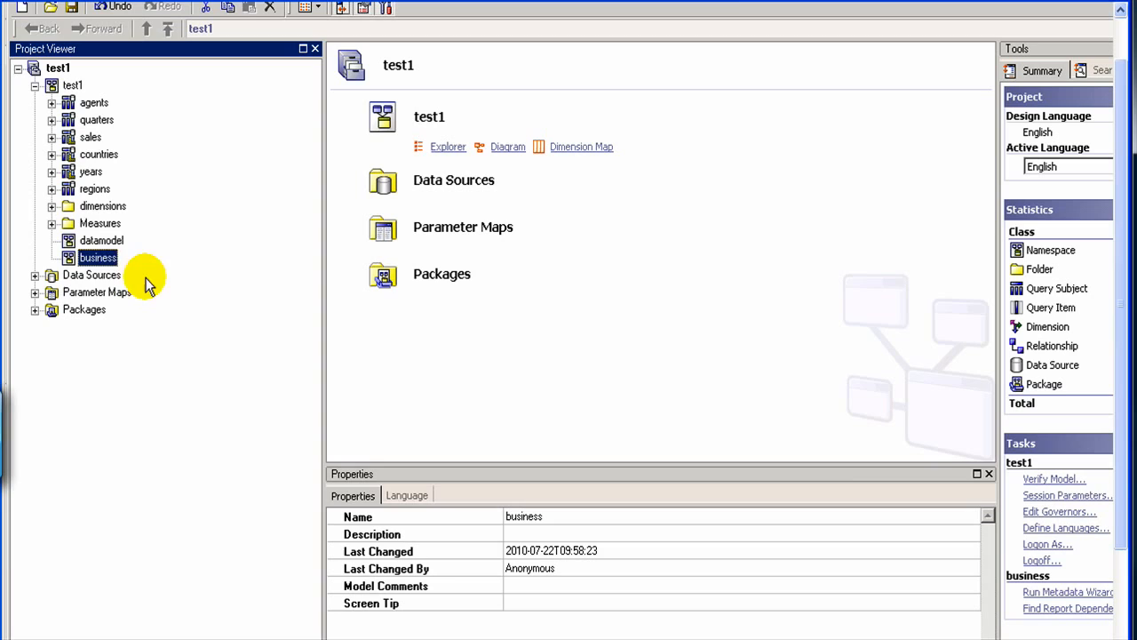
left_click(87, 239)
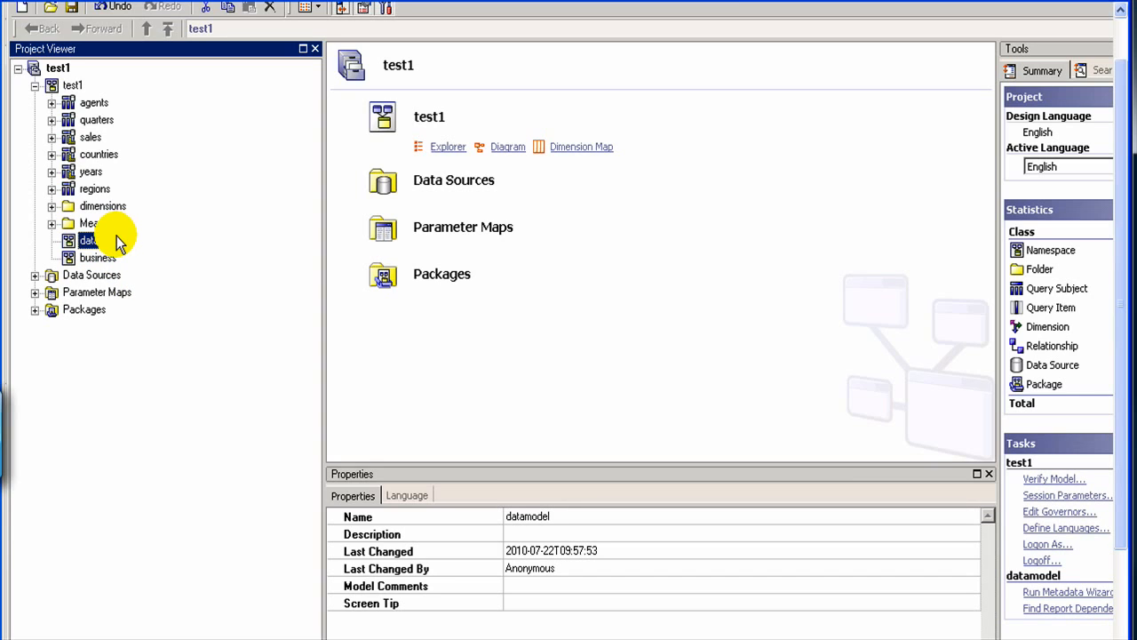
right_click(117, 235)
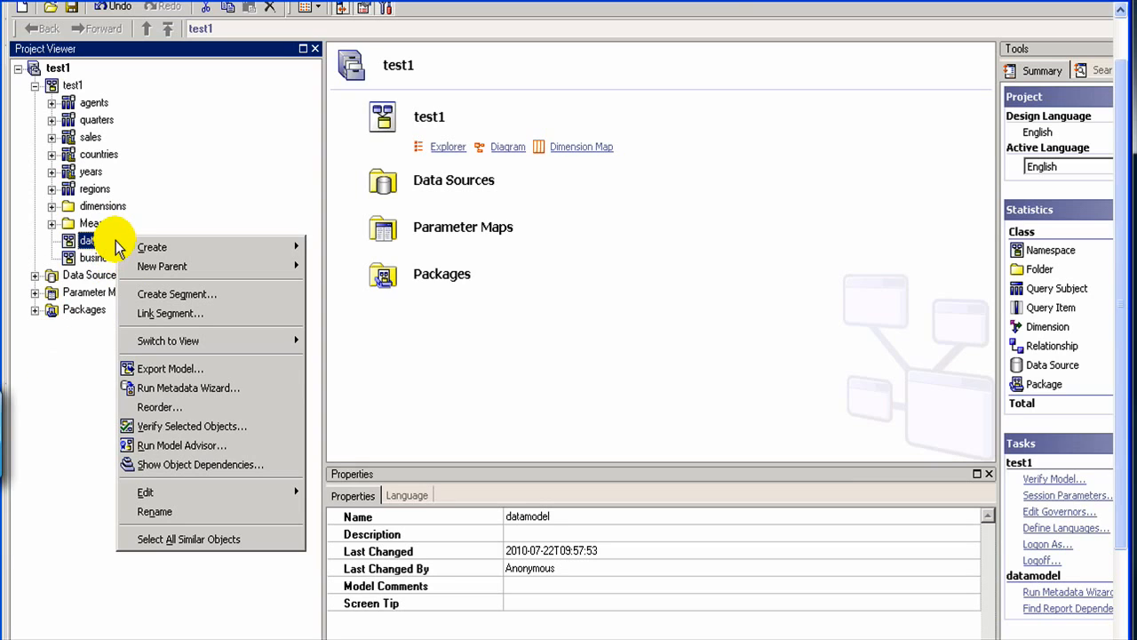
mouse_move(139, 247)
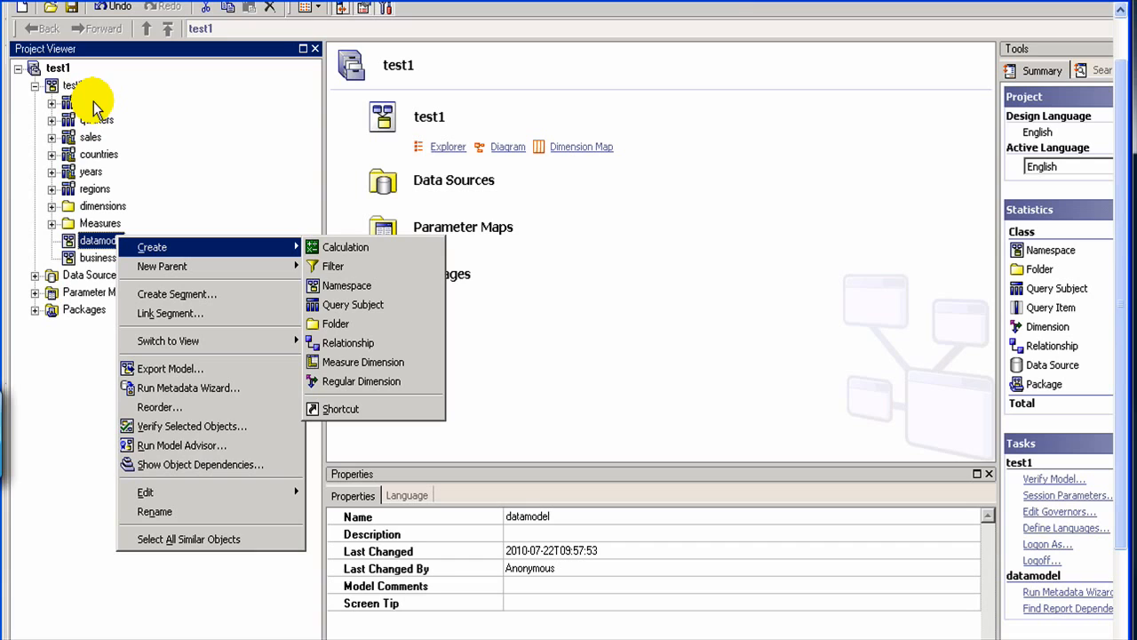
left_click(57, 492)
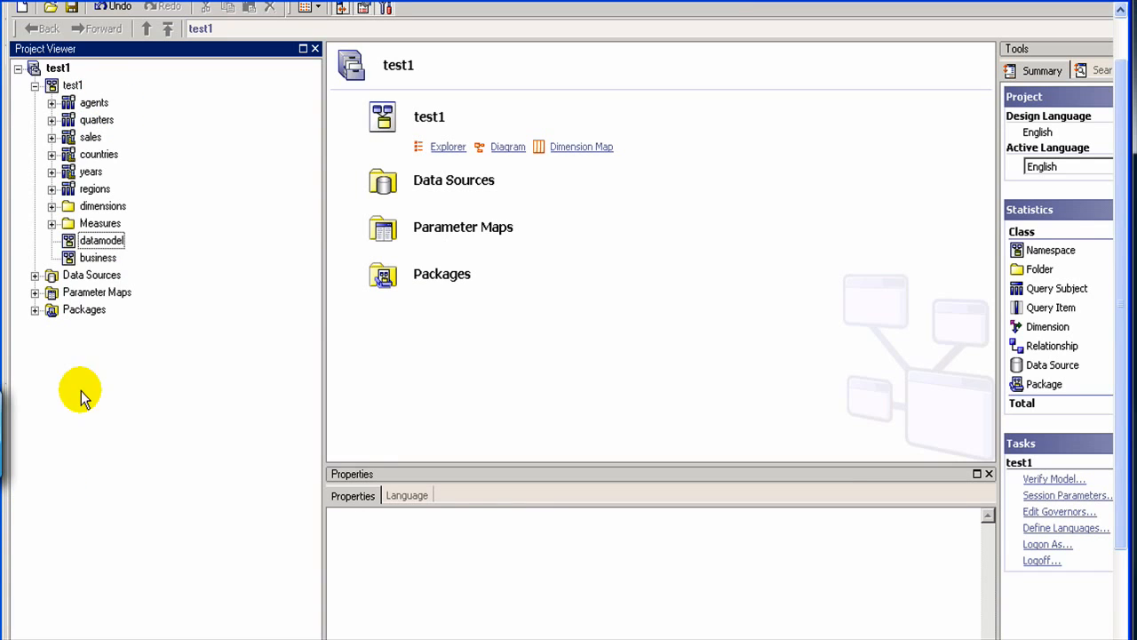
- Start the Metadata Wizard on the datamodel namespace, using Data Sources as the metadata source and test1 as the data source
left_click(102, 243)
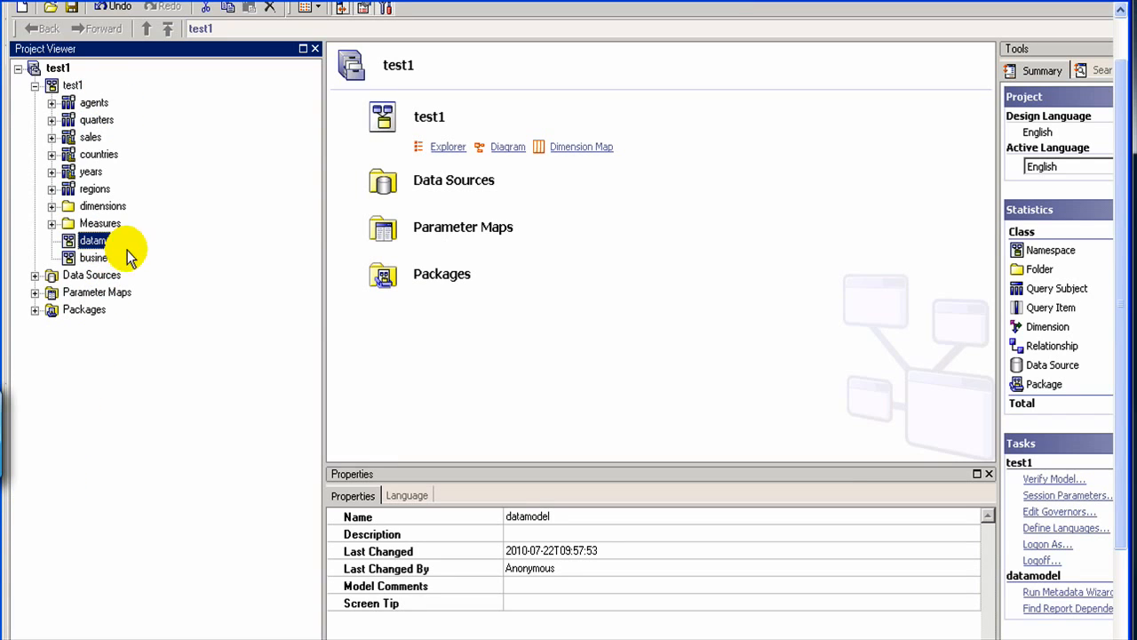
right_click(103, 243)
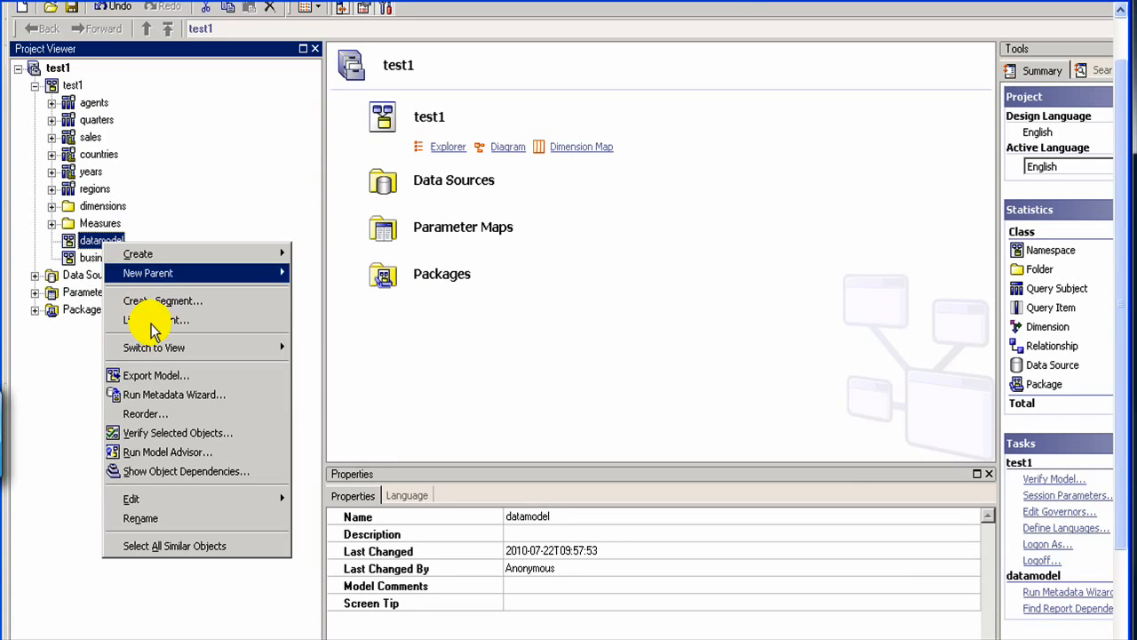
left_click(165, 398)
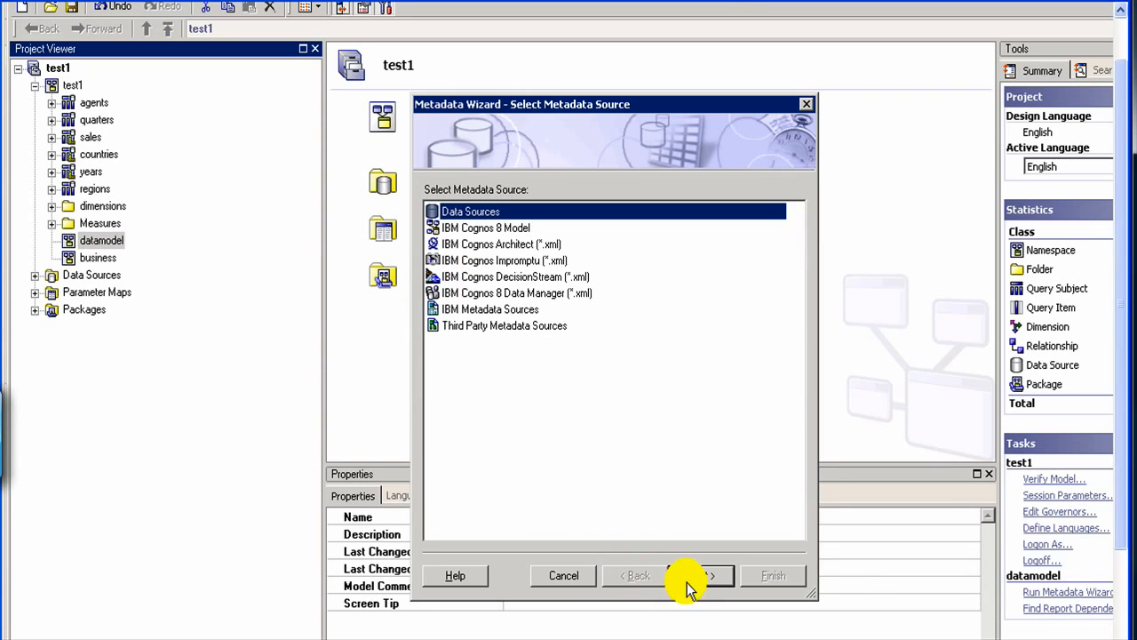
left_click(702, 577)
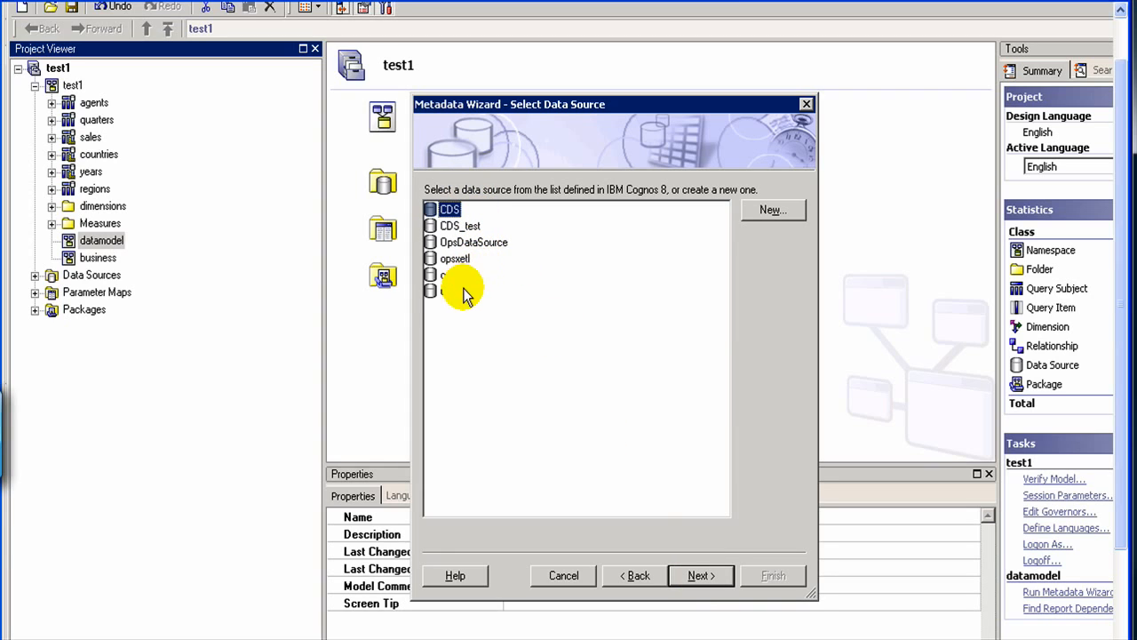
left_click(448, 293)
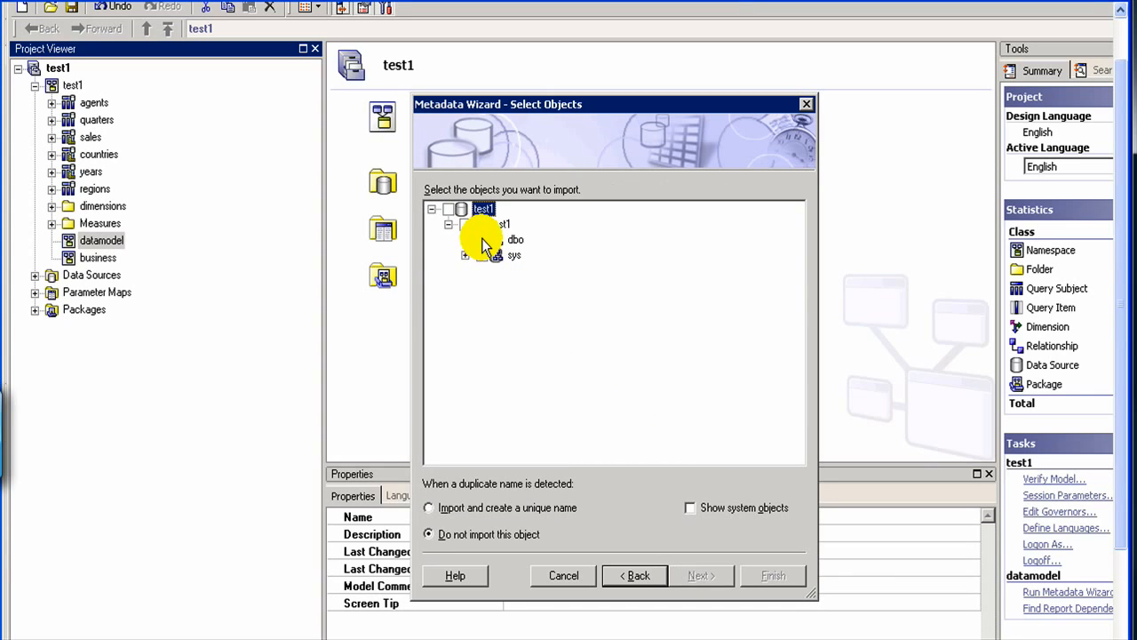
- Import all tables of the dbo schema into datamodel, generating relationships from primary and foreign keys between the imported query subjects
left_click(479, 239)
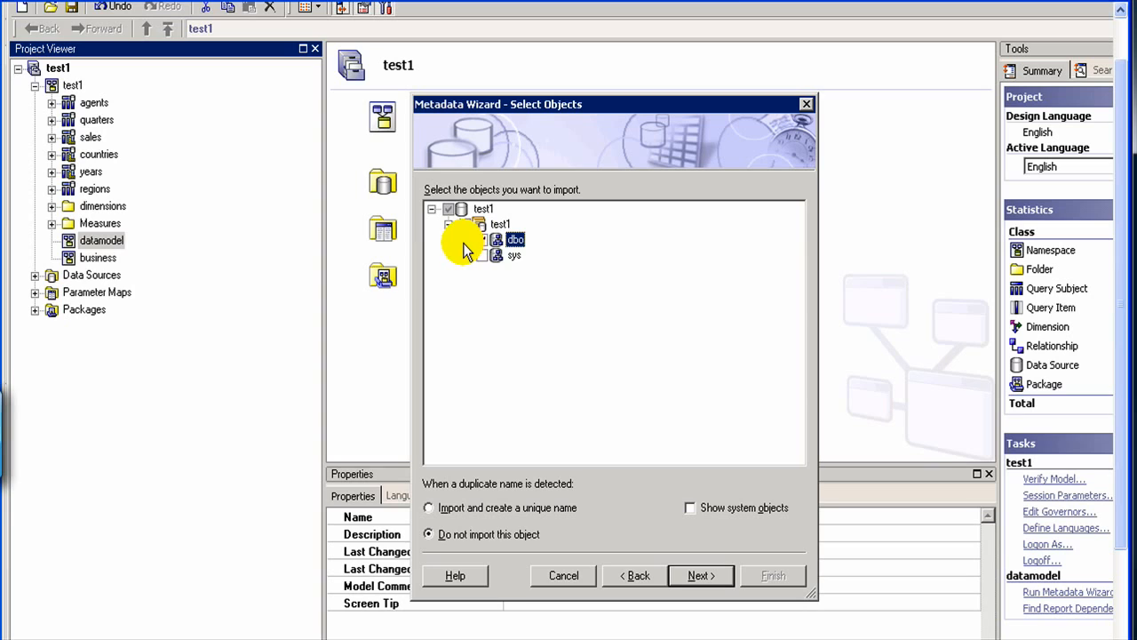
left_click(464, 240)
left_click(482, 241)
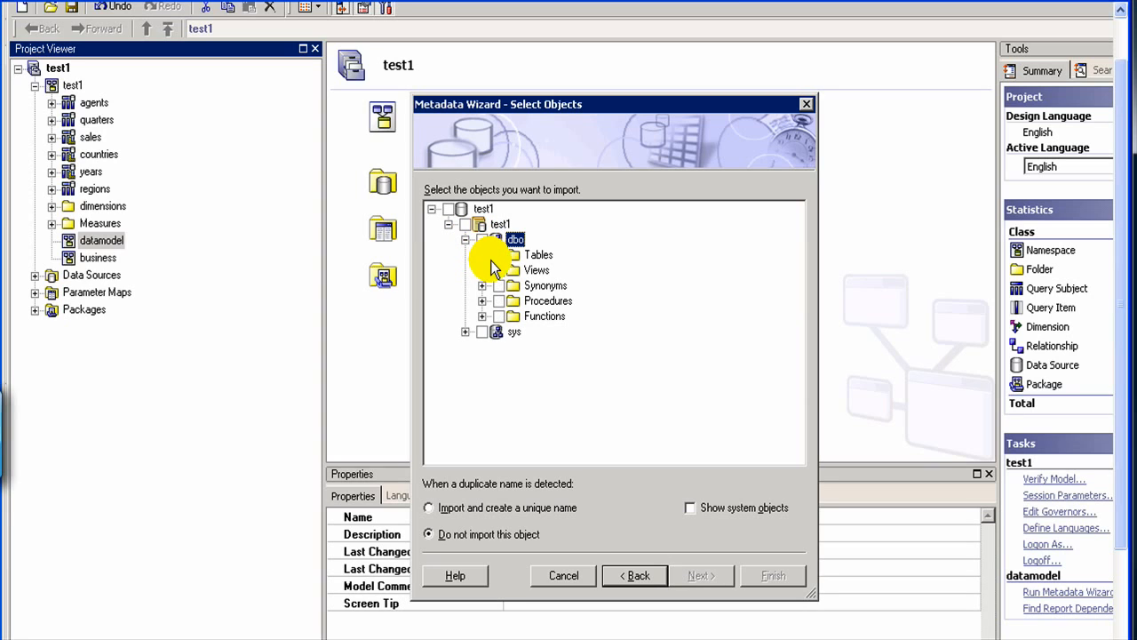
left_click(498, 255)
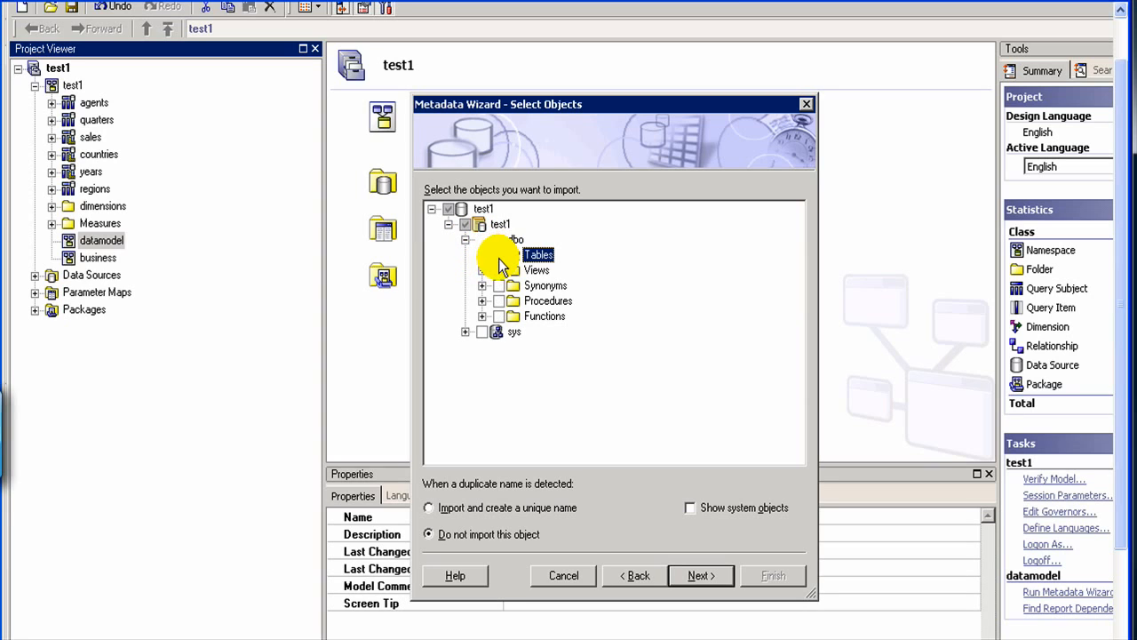
left_click(700, 575)
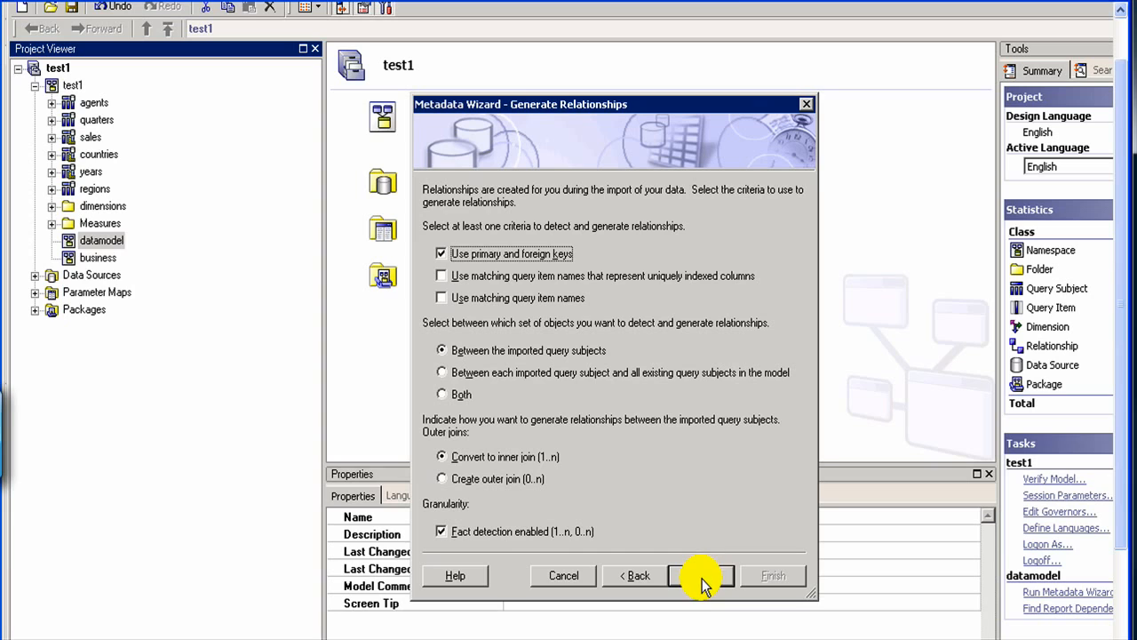
left_click(702, 575)
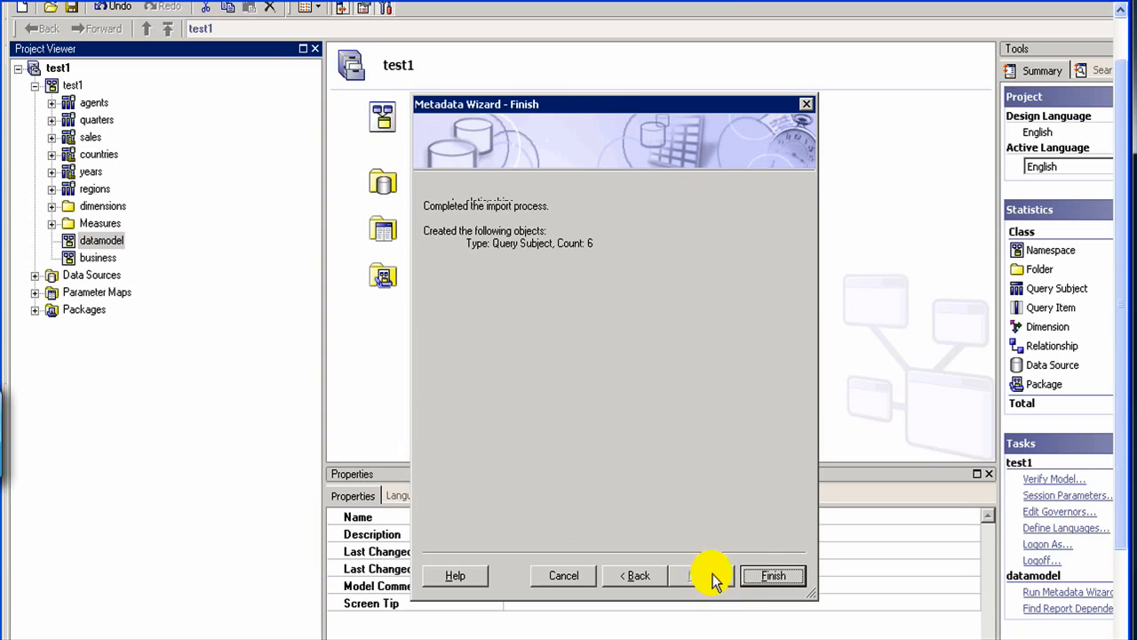
left_click(765, 575)
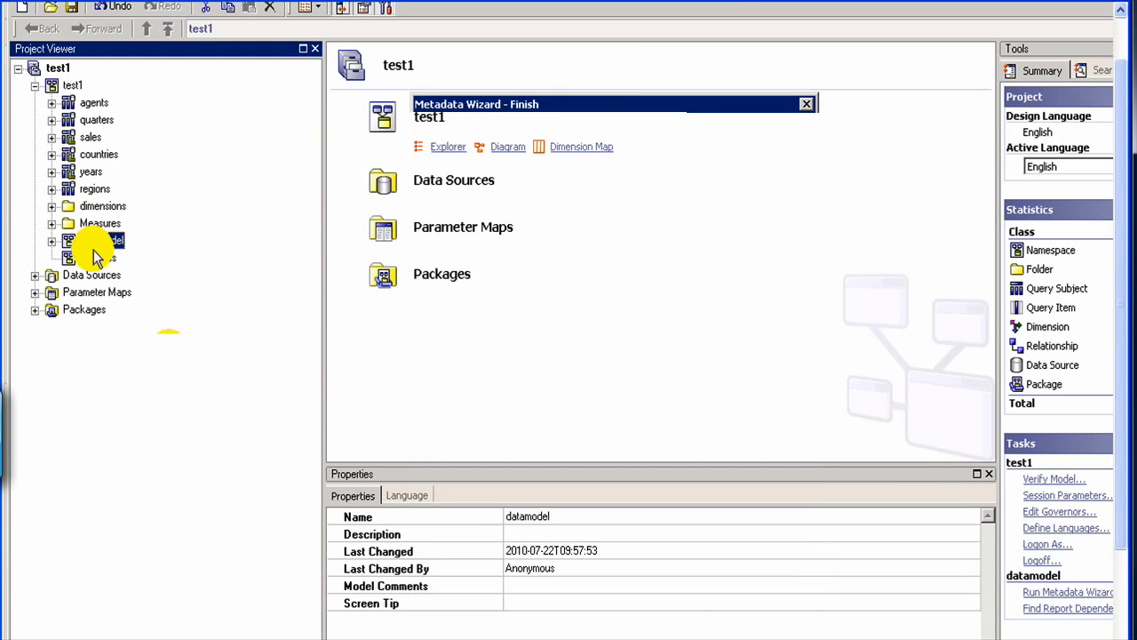
left_click(55, 246)
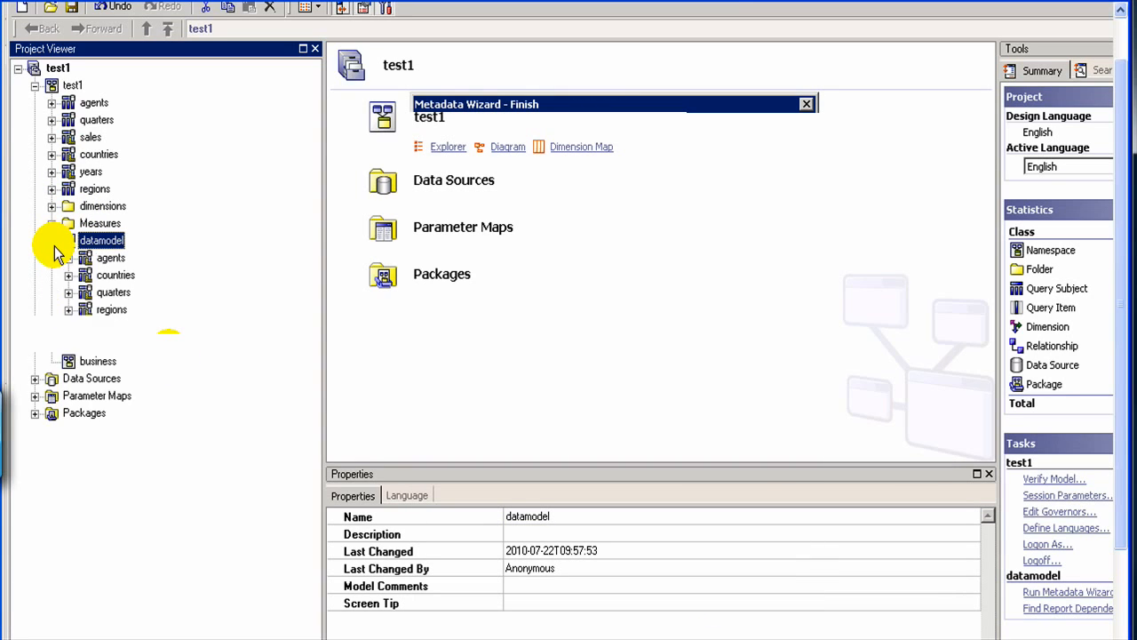
- Create a model-based query subject named Sales Agent in the business namespace
left_click(85, 360)
right_click(85, 361)
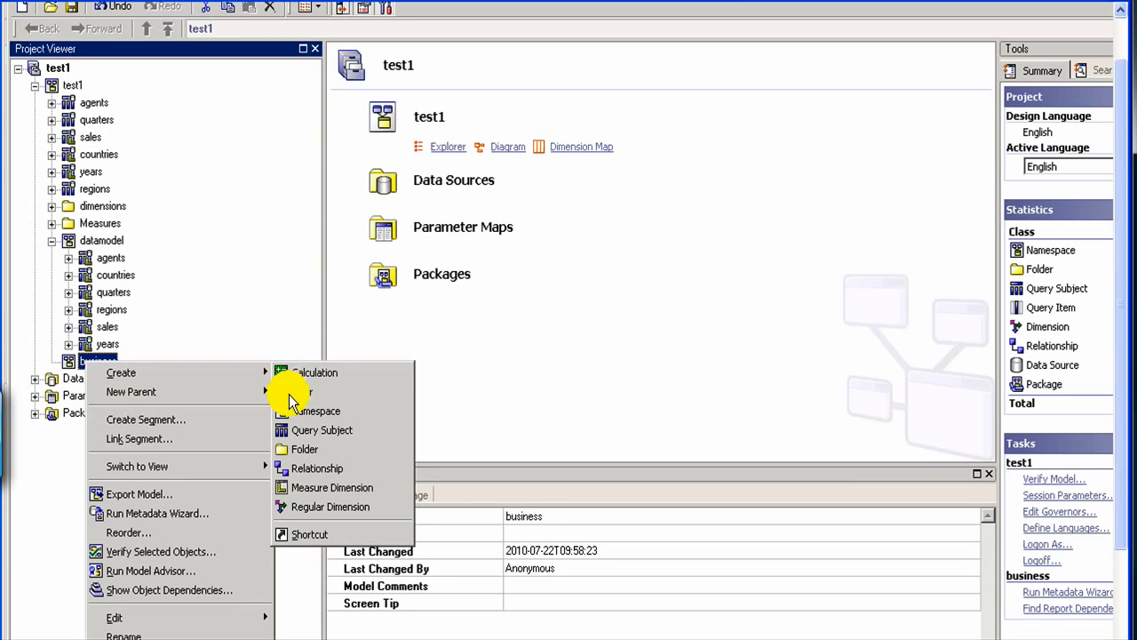
mouse_move(257, 370)
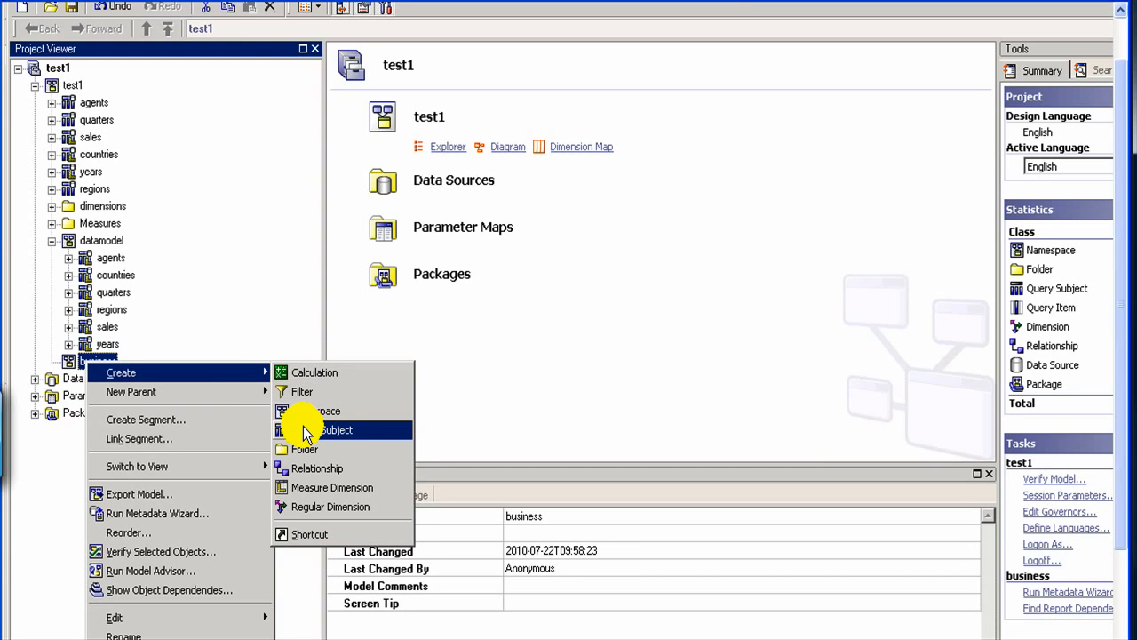
left_click(303, 425)
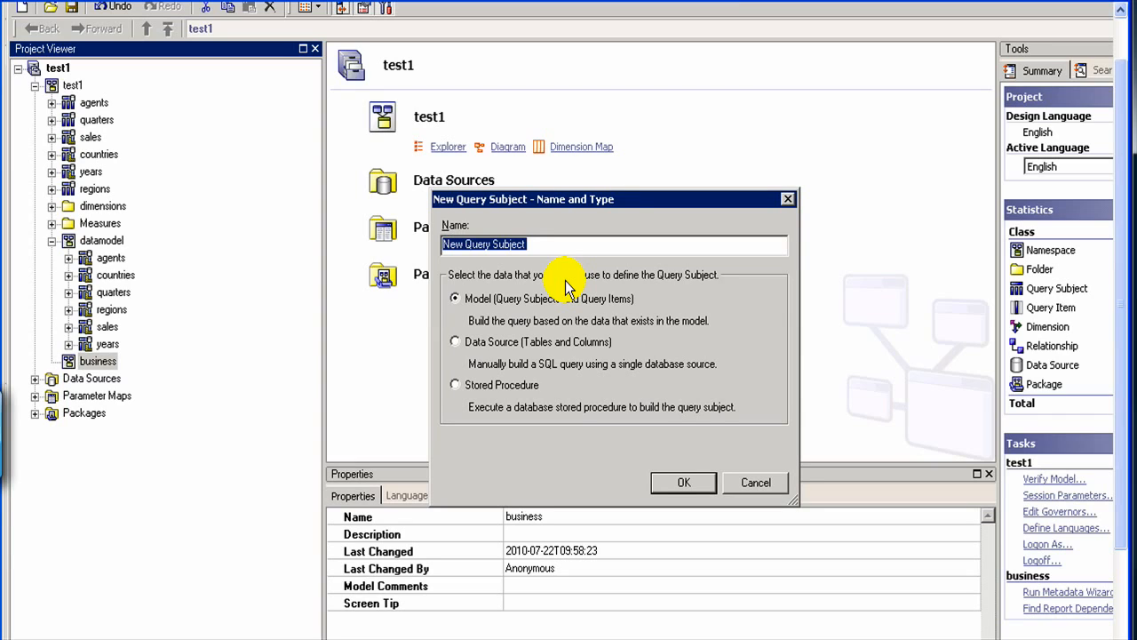
type("Sale")
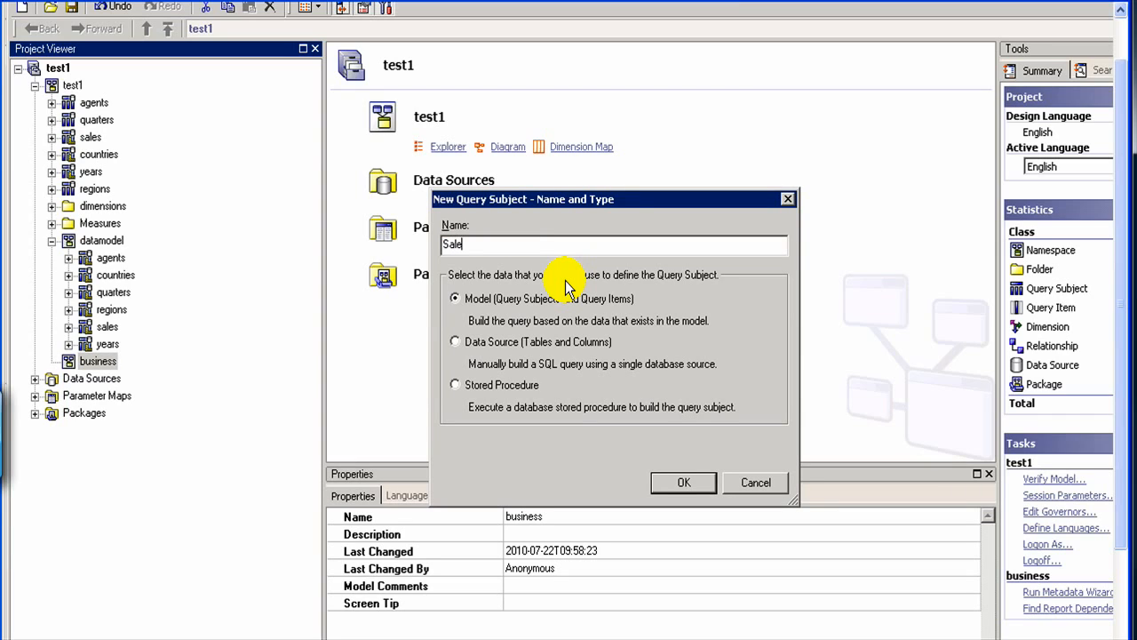
type("s Agent")
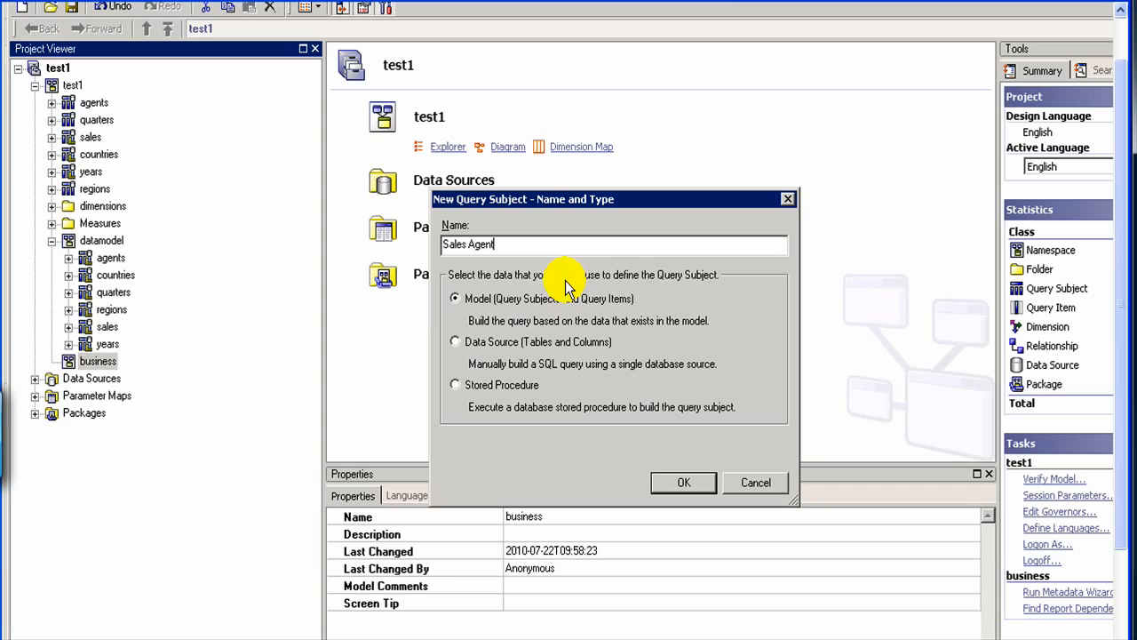
left_click(675, 482)
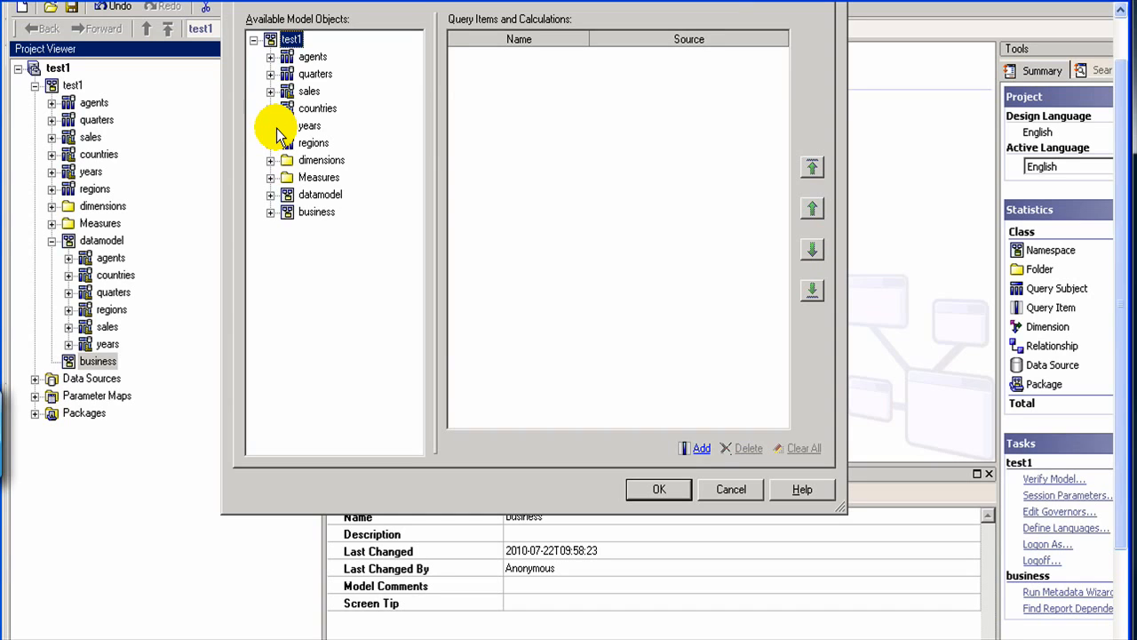
- Add the name item of the top-level agents query subject to the Sales Agent definition and accept it
left_click(270, 57)
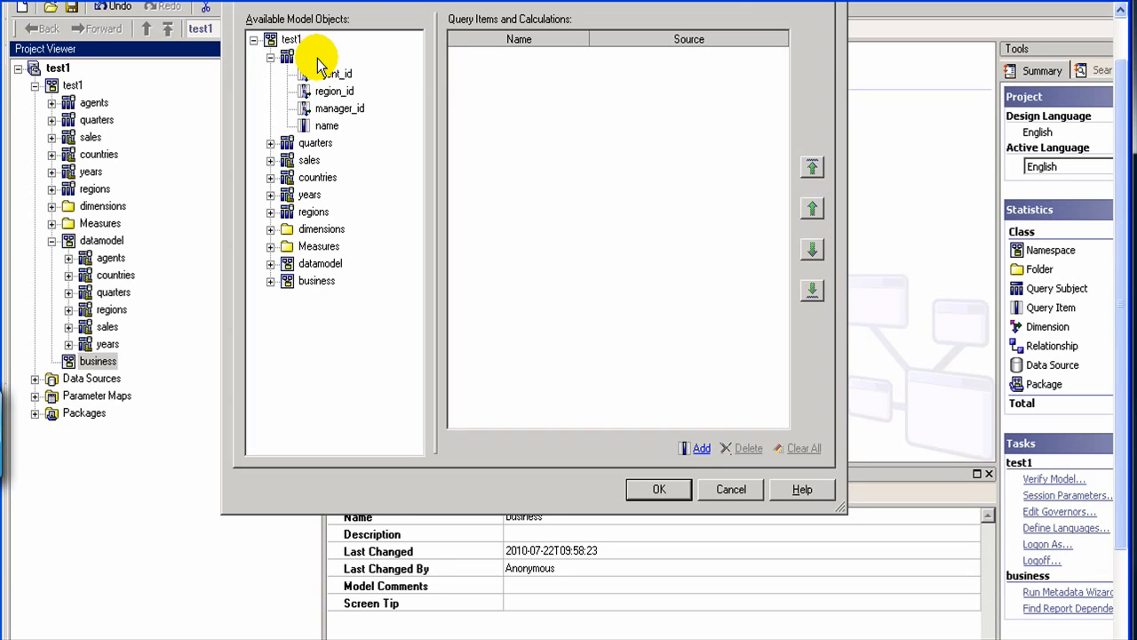
double_click(317, 58)
left_click(269, 56)
left_click(325, 125)
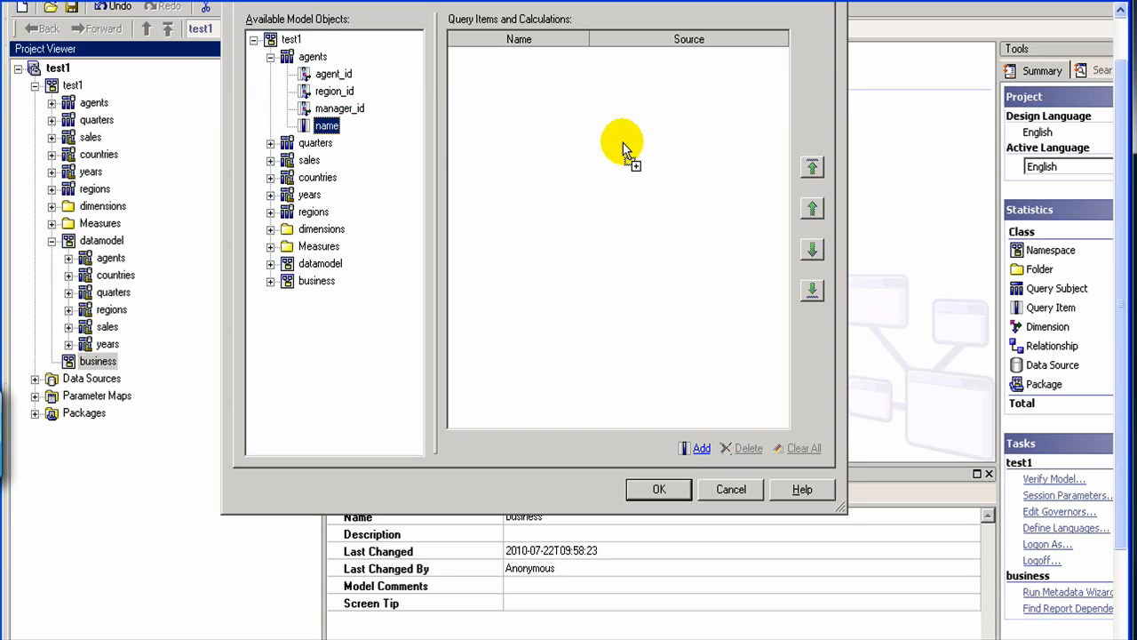
left_click(700, 450)
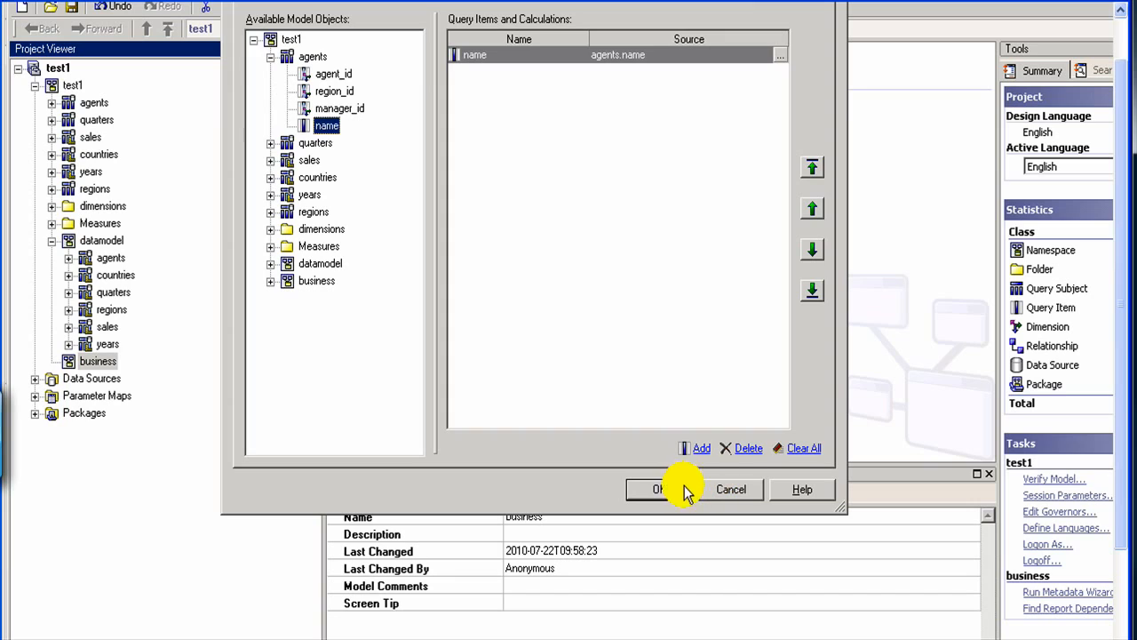
left_click(655, 489)
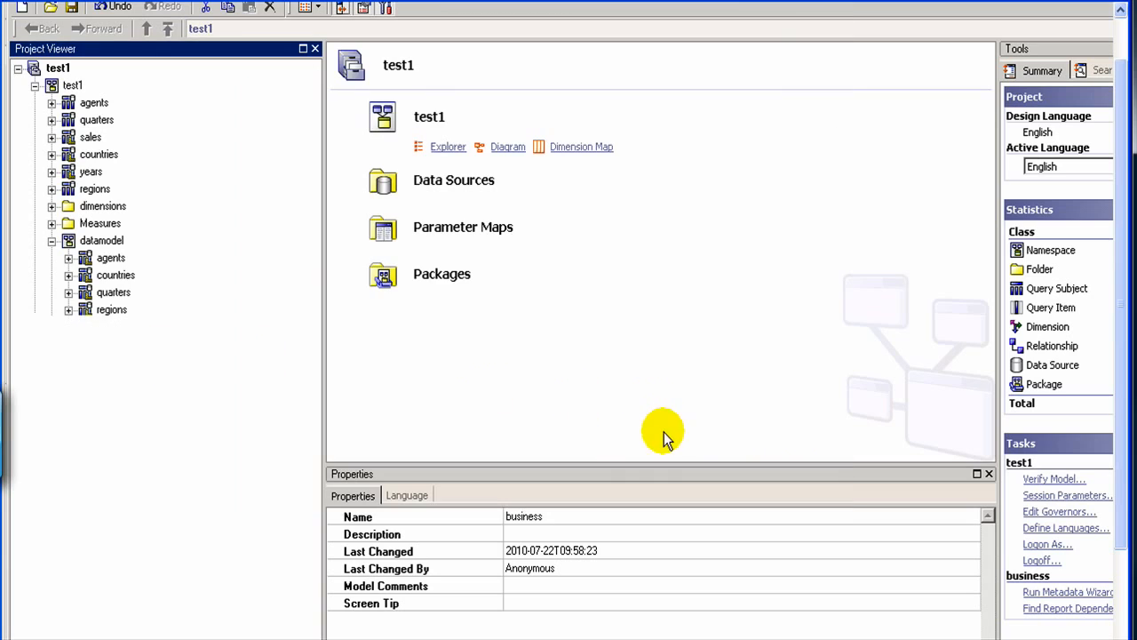
- Rename the name query item under Sales Agent in the business namespace as Agent Name
left_click(51, 362)
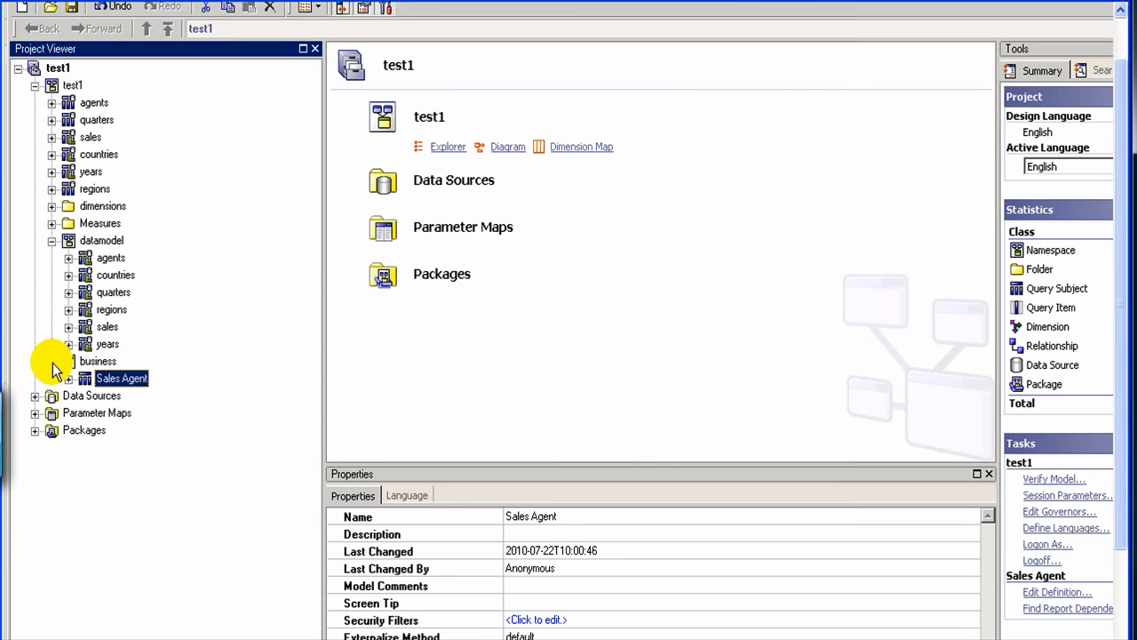
left_click(52, 361)
left_click(52, 361)
left_click(68, 379)
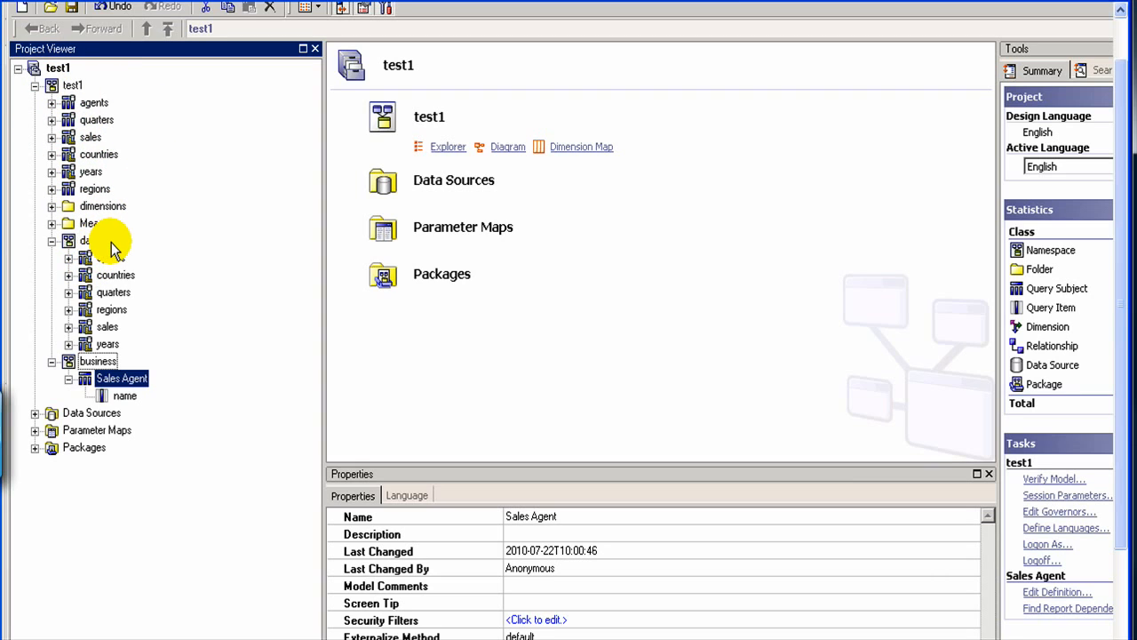
left_click(125, 396)
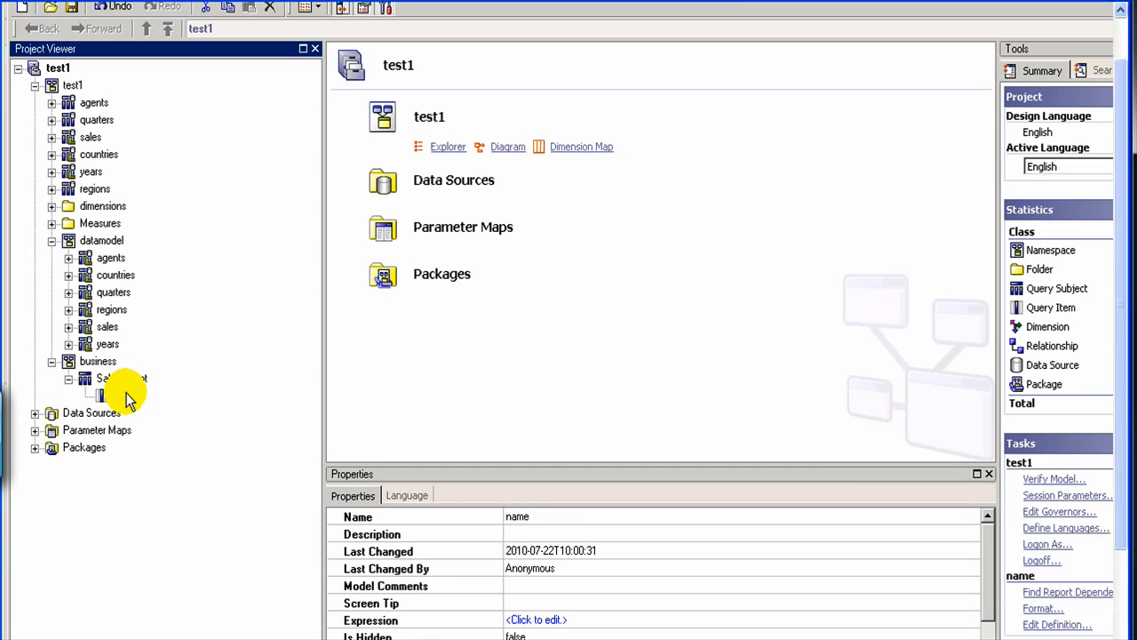
left_click(117, 397)
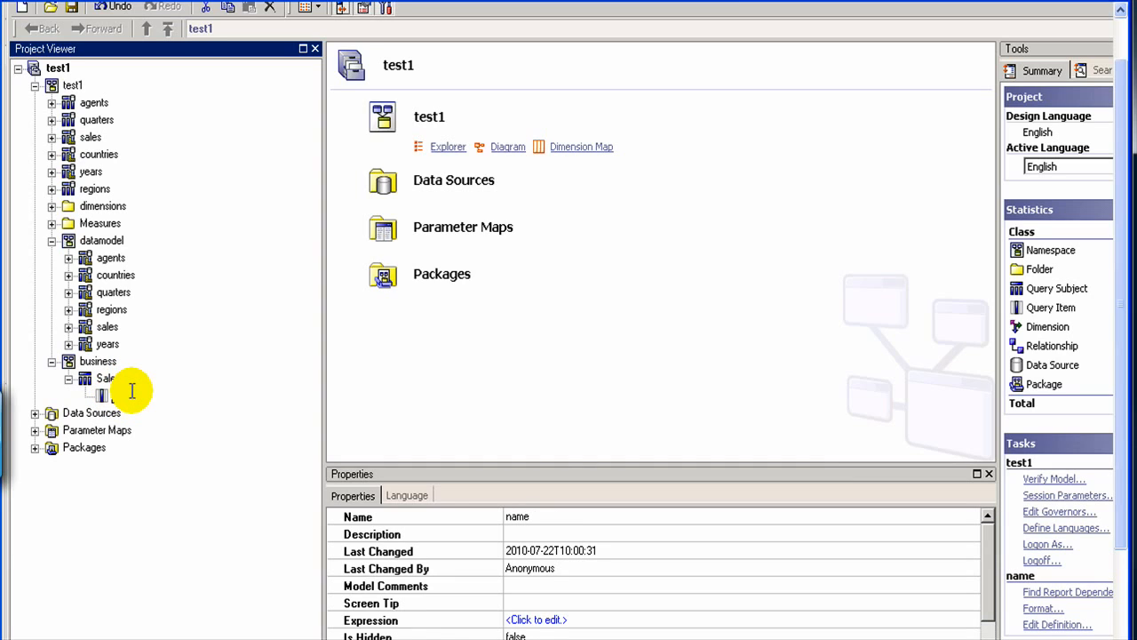
type("Agent Name")
key("Delete")
type("N")
key("BackSpace")
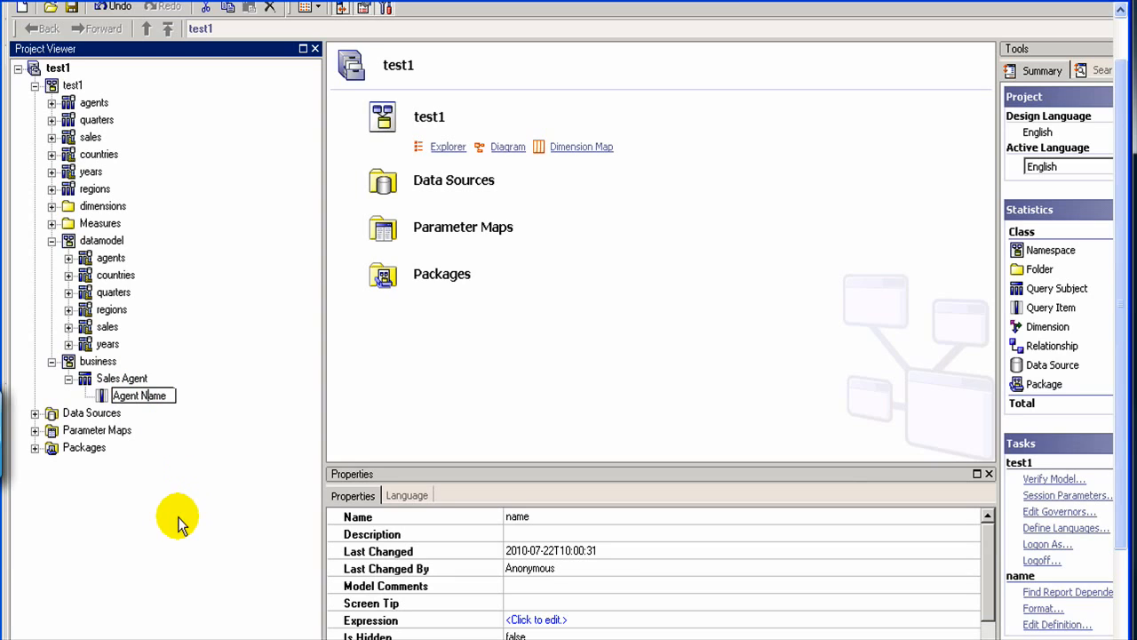
key("Return")
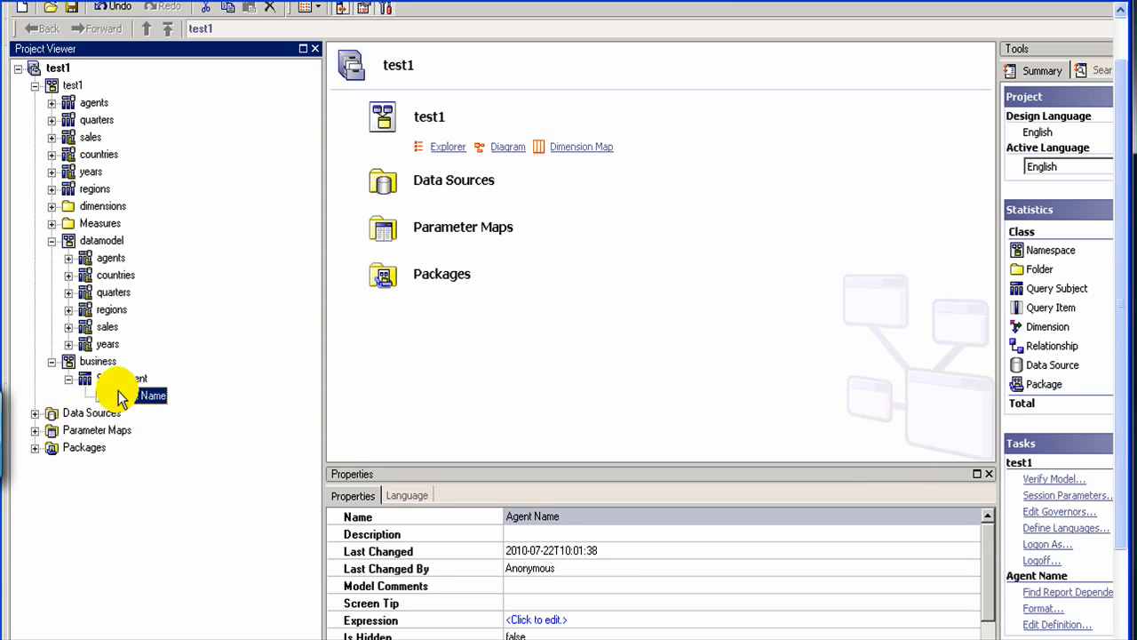
- Create a folder named Sales Measures in the business namespace without moving any existing objects into it
left_click(115, 379)
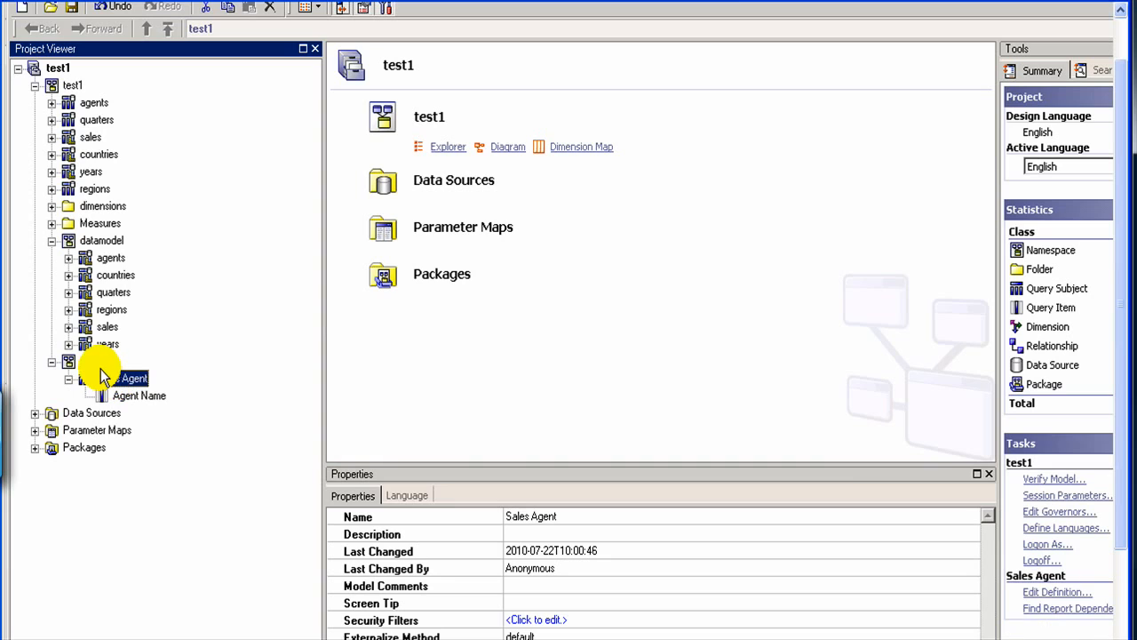
left_click(100, 361)
right_click(100, 359)
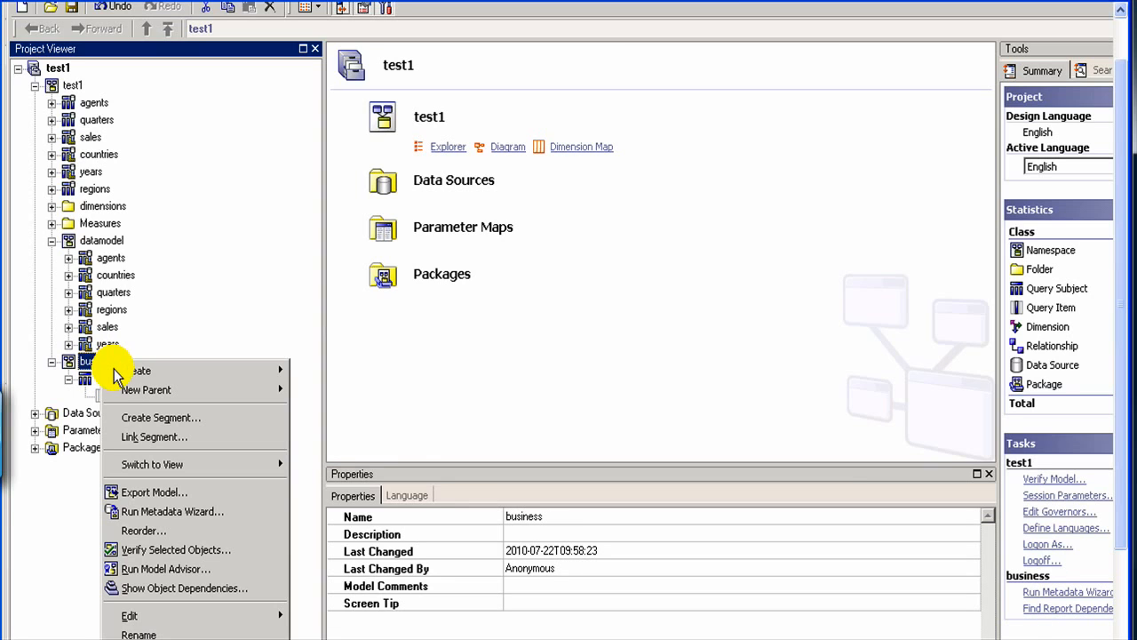
mouse_move(233, 375)
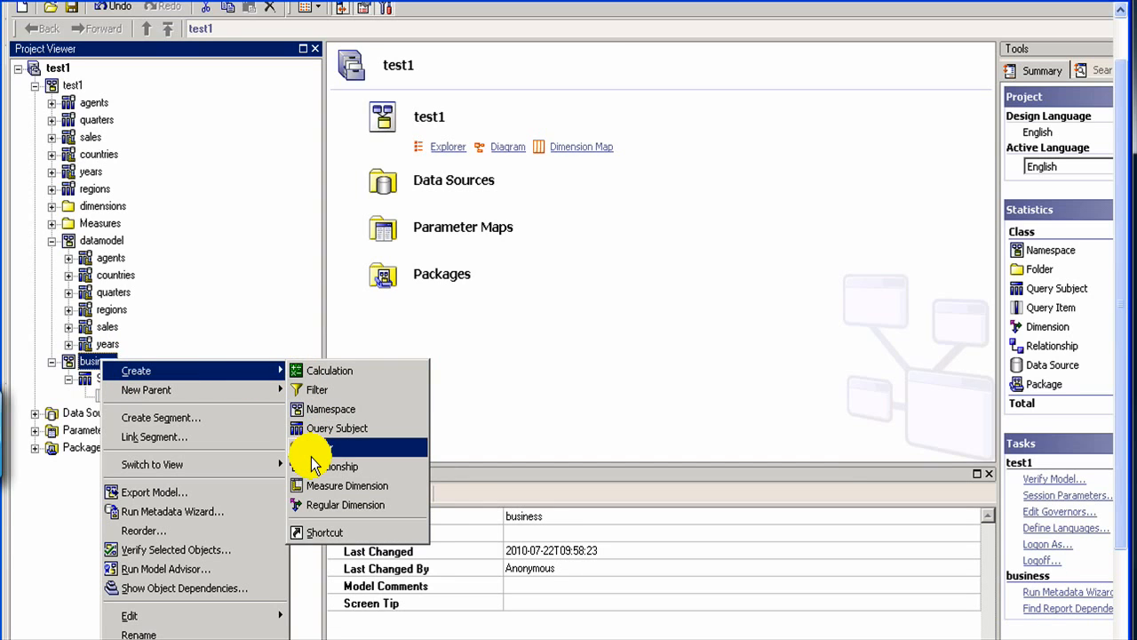
left_click(311, 451)
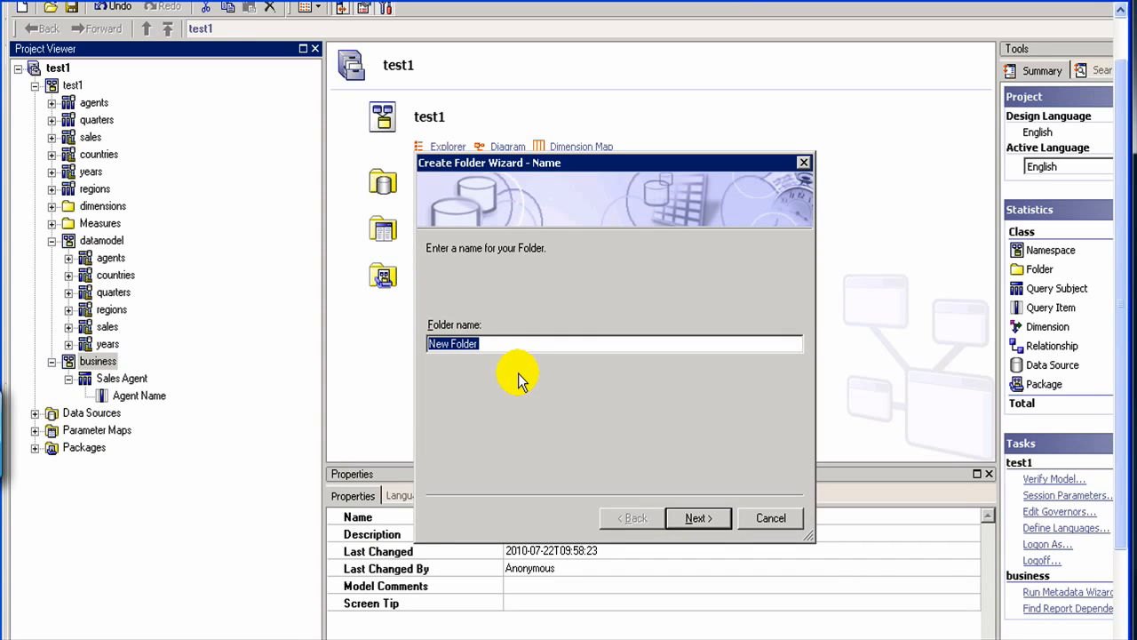
type("Sales Measure")
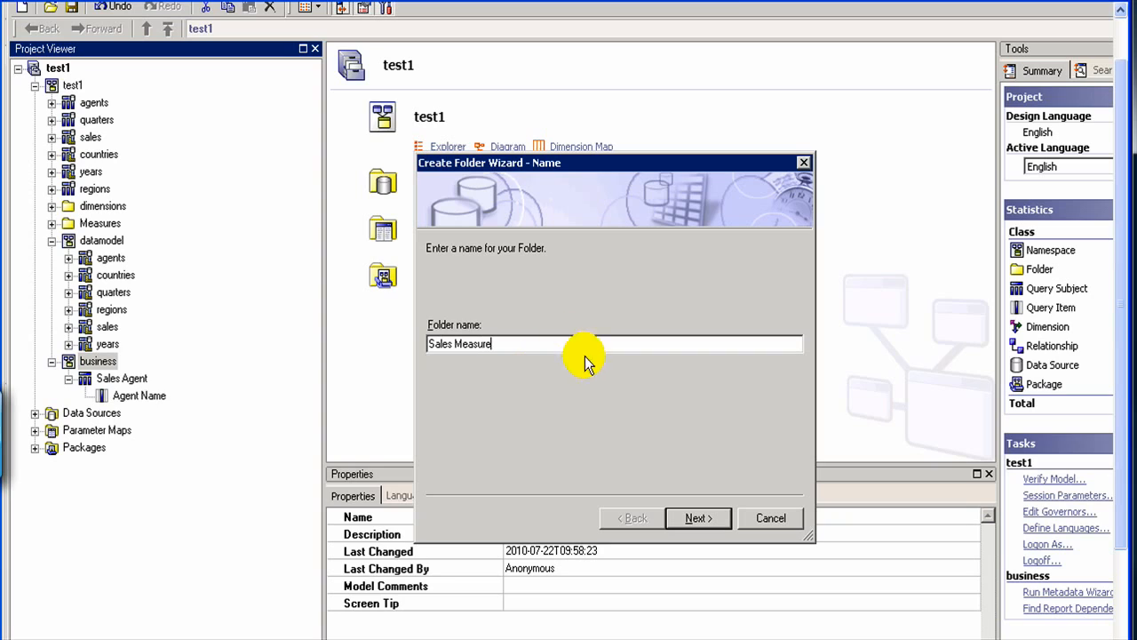
left_click(477, 342)
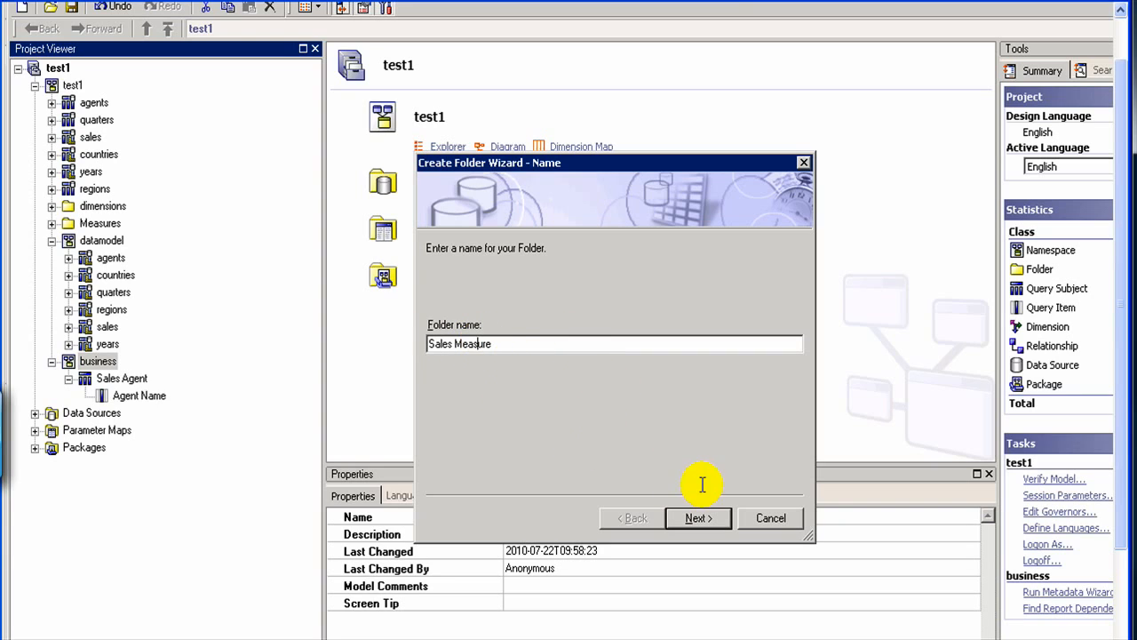
left_click(530, 343)
type("s")
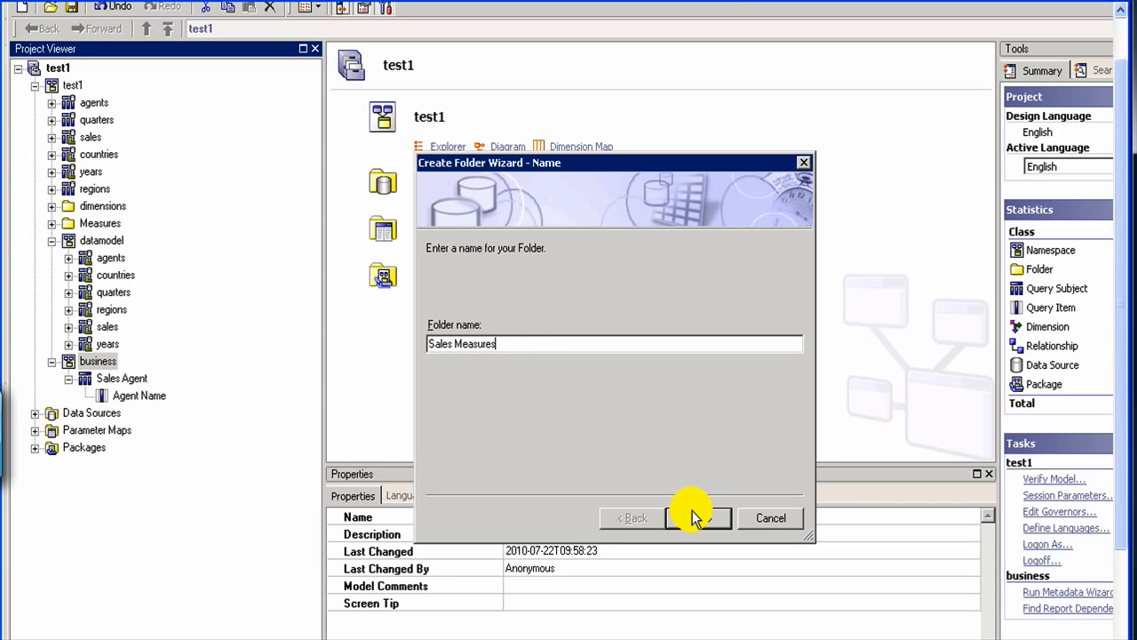
left_click(692, 510)
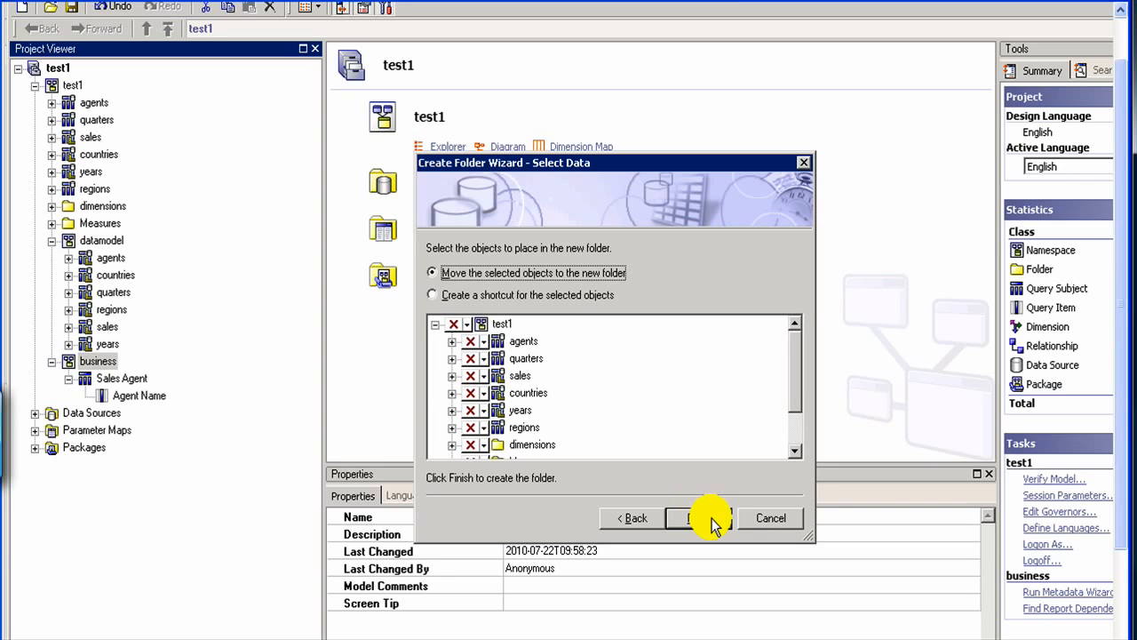
left_click(713, 521)
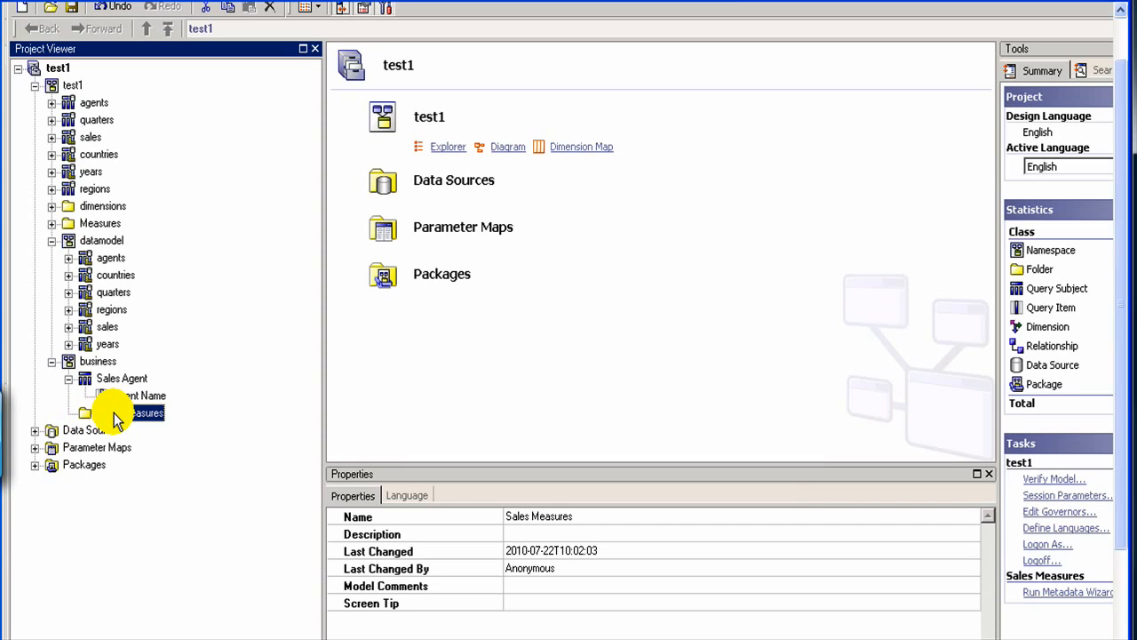
- Create a model-based query subject named Sales Transactions in the Sales Measures folder
right_click(117, 415)
mouse_move(147, 431)
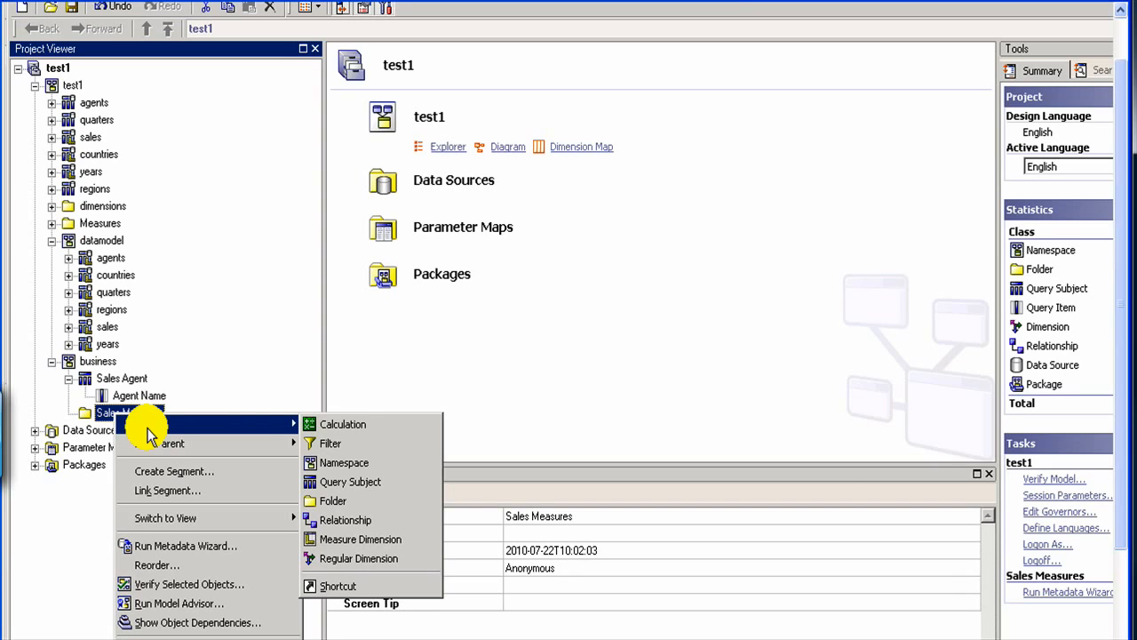
left_click(328, 480)
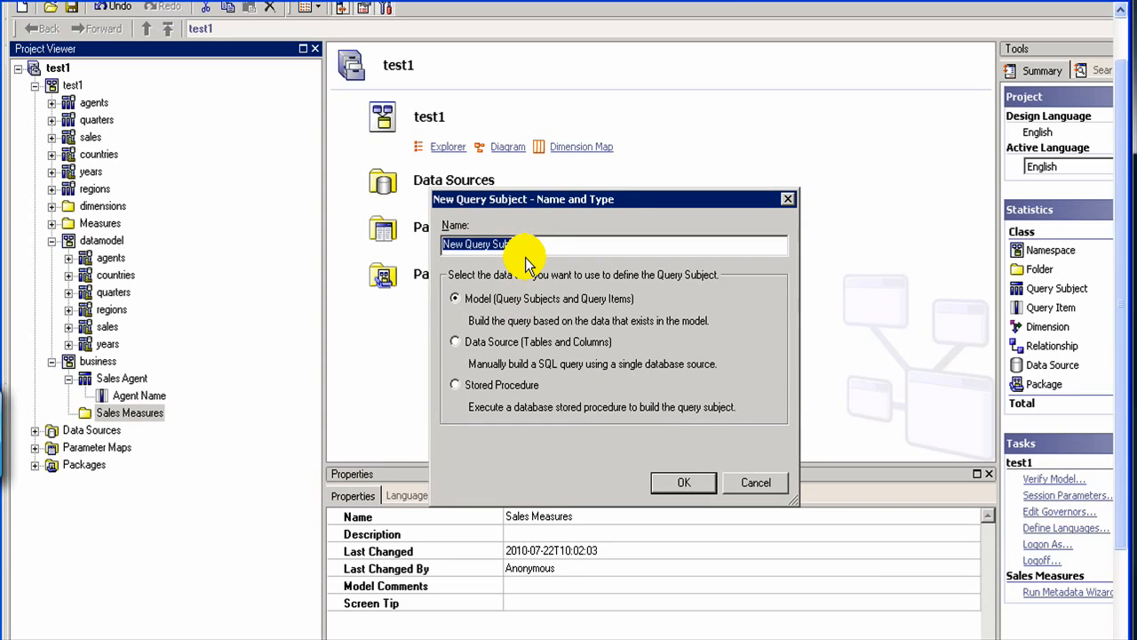
type("sales")
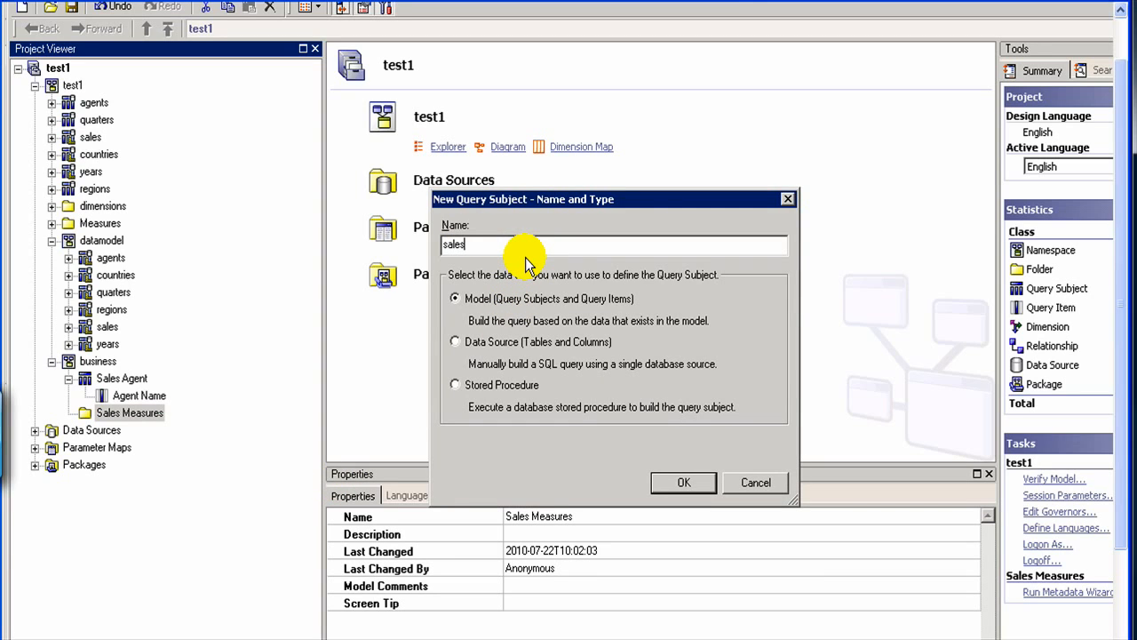
key("Home")
key("Delete")
type("S")
key("End")
type("Transactions")
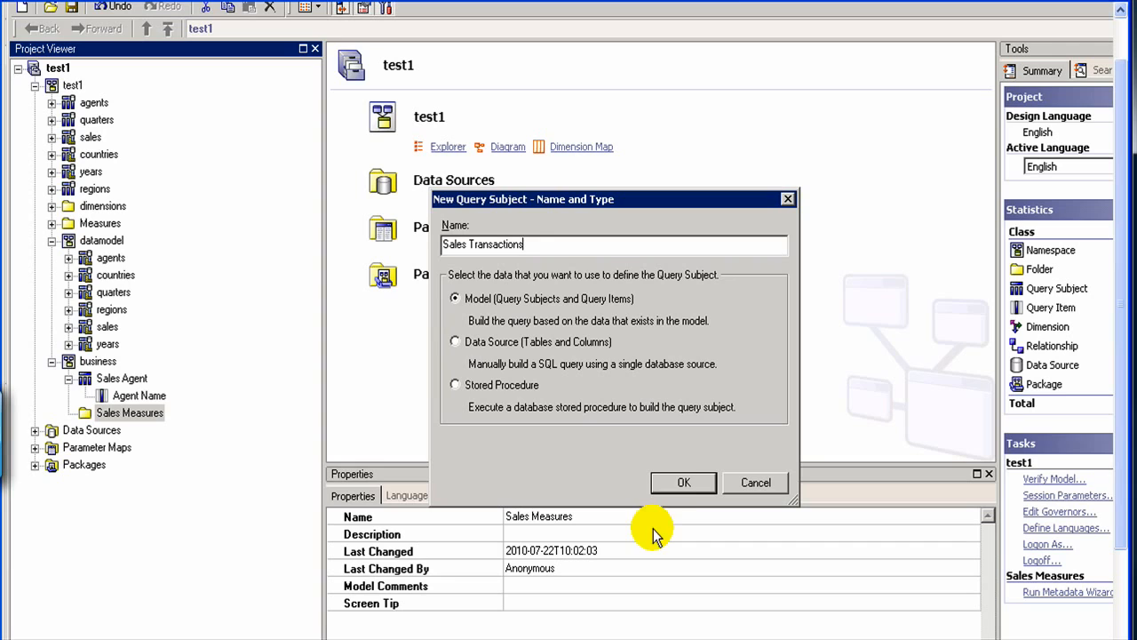
left_click(681, 484)
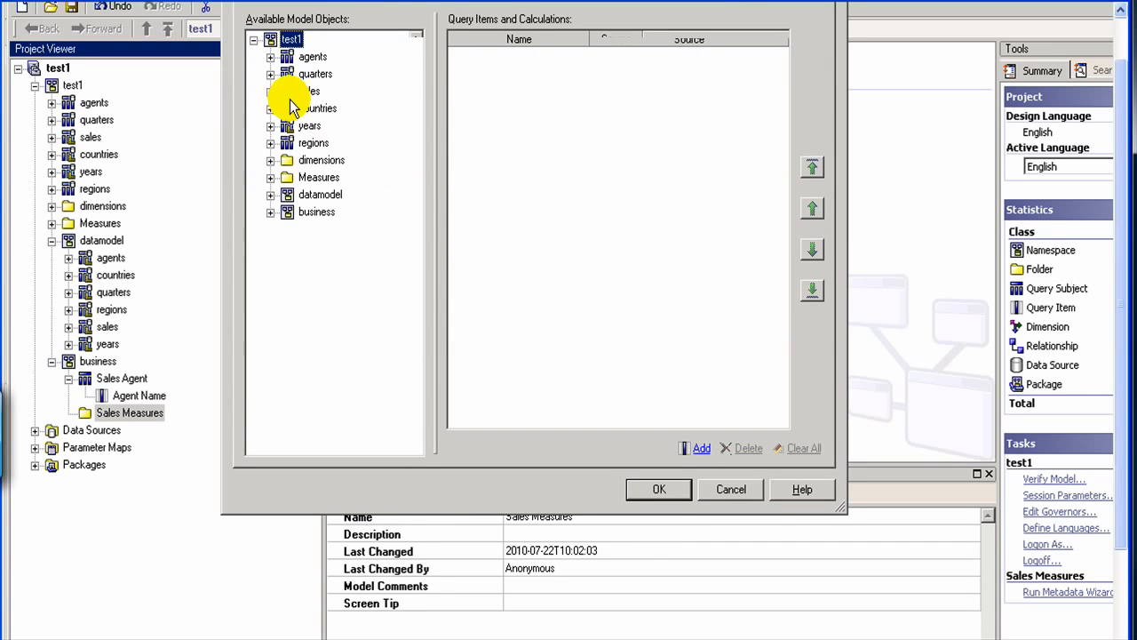
- Add sale_date and sale_amount of the top-level sales query subject to the Sales Transactions definition, accept it, and check its items in the tree
left_click(271, 92)
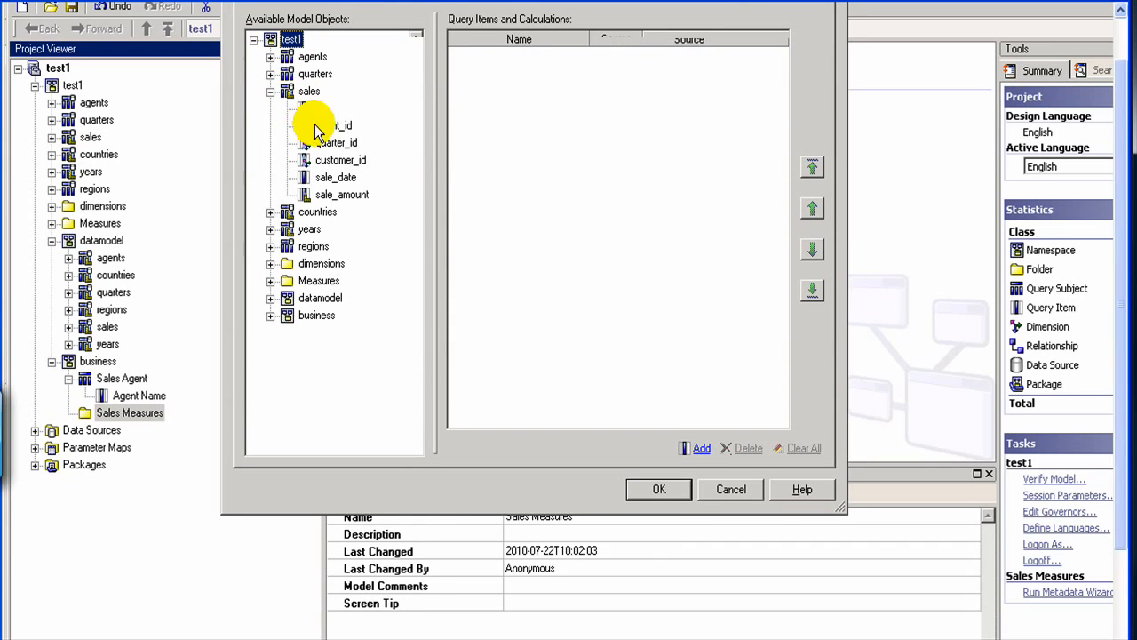
double_click(334, 177)
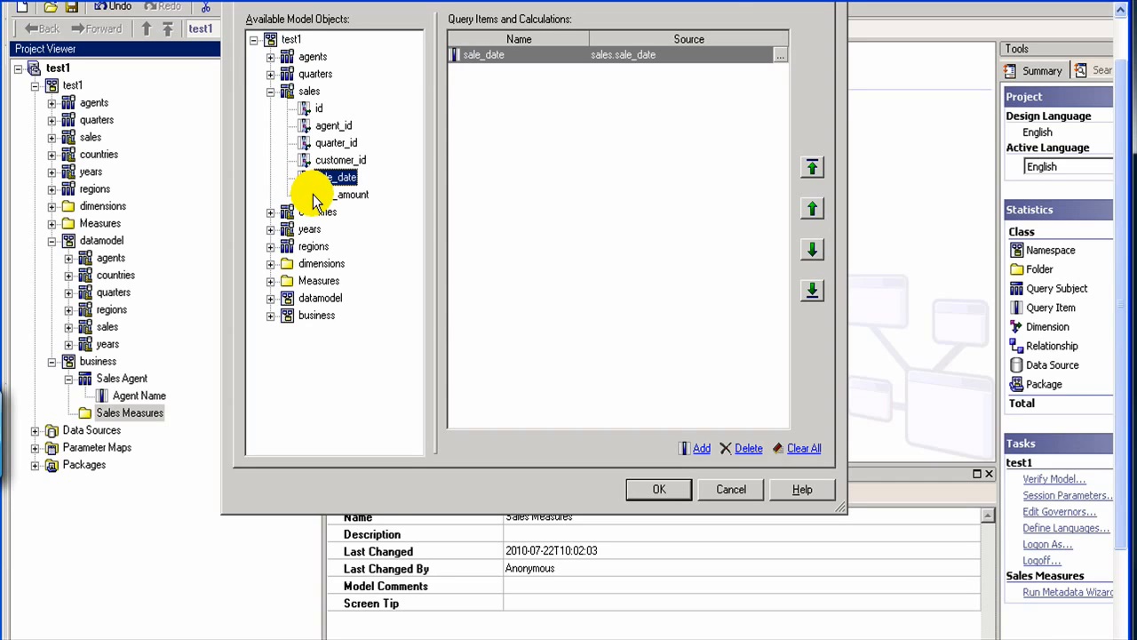
double_click(313, 193)
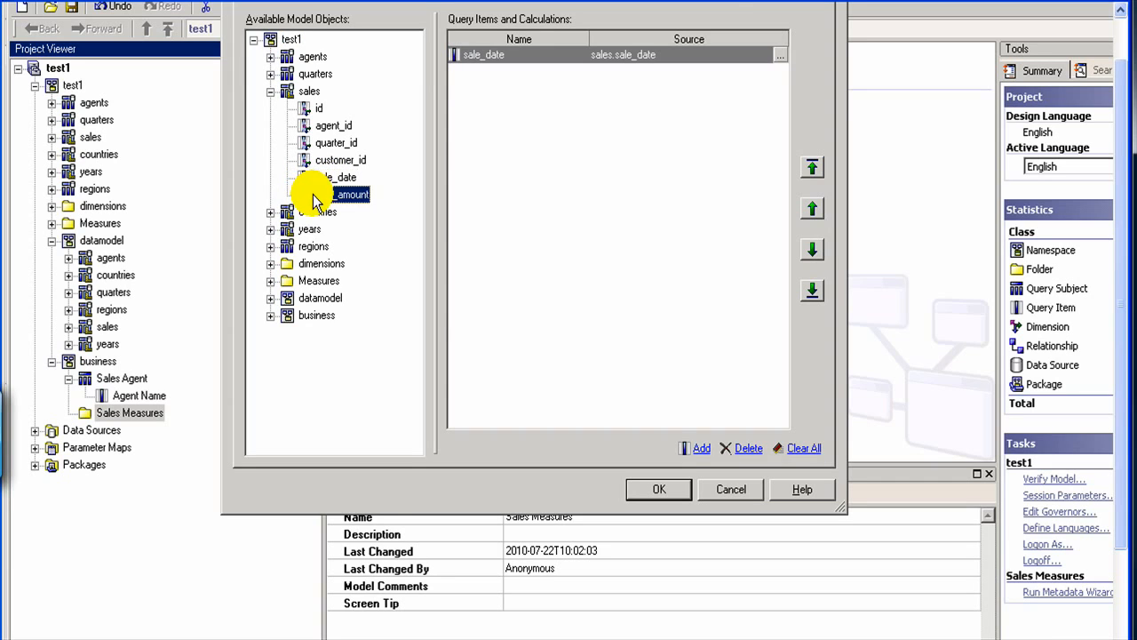
left_click(659, 489)
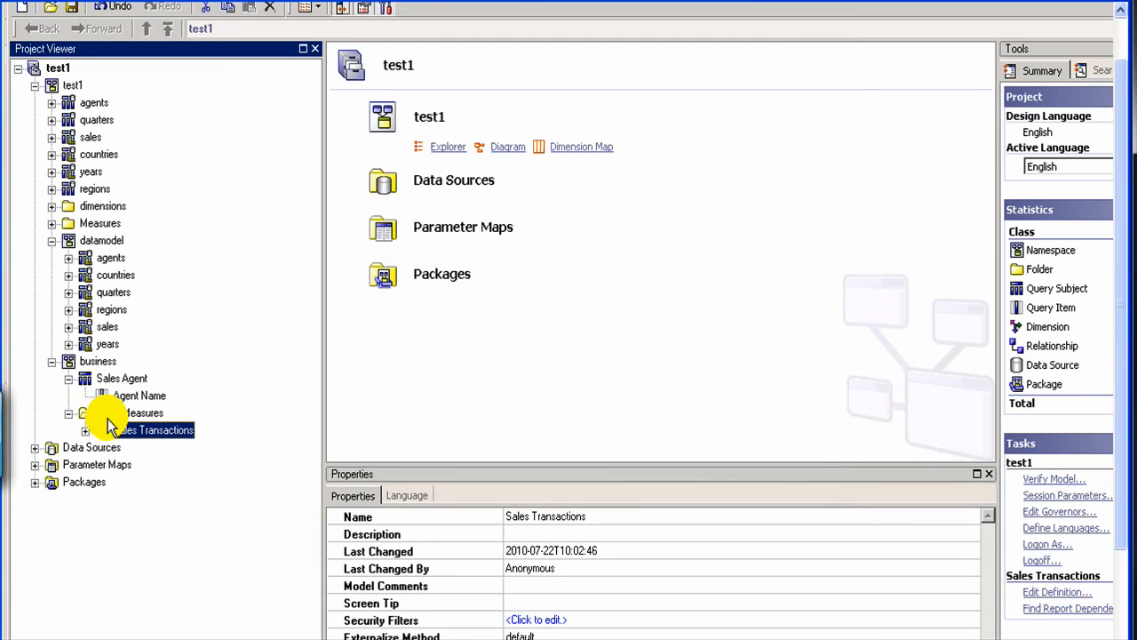
left_click(86, 430)
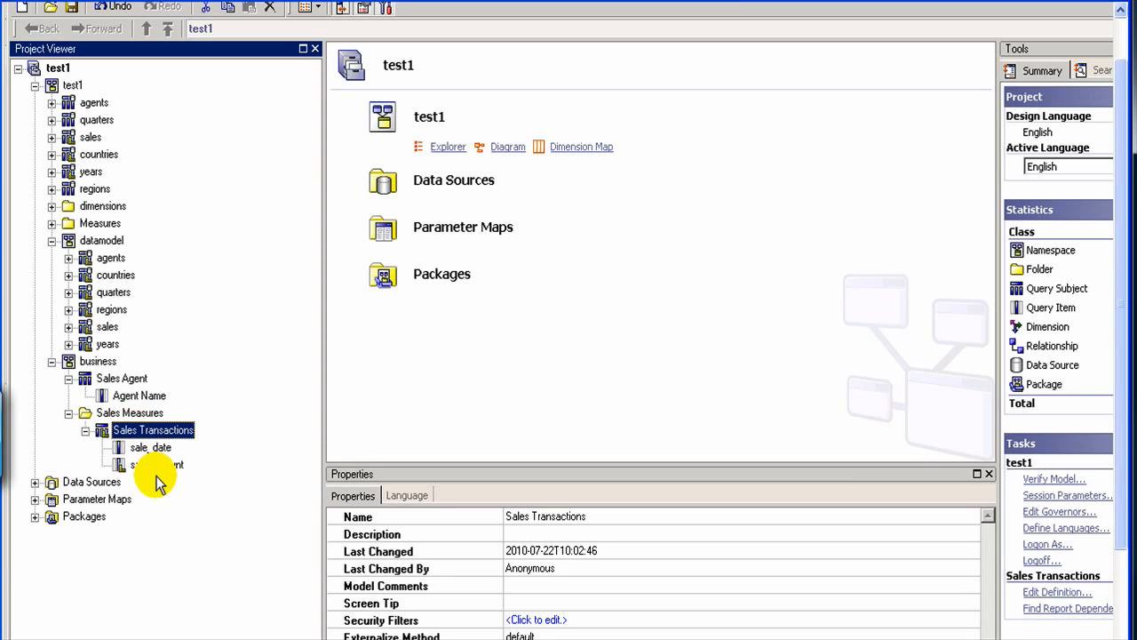
left_click(86, 431)
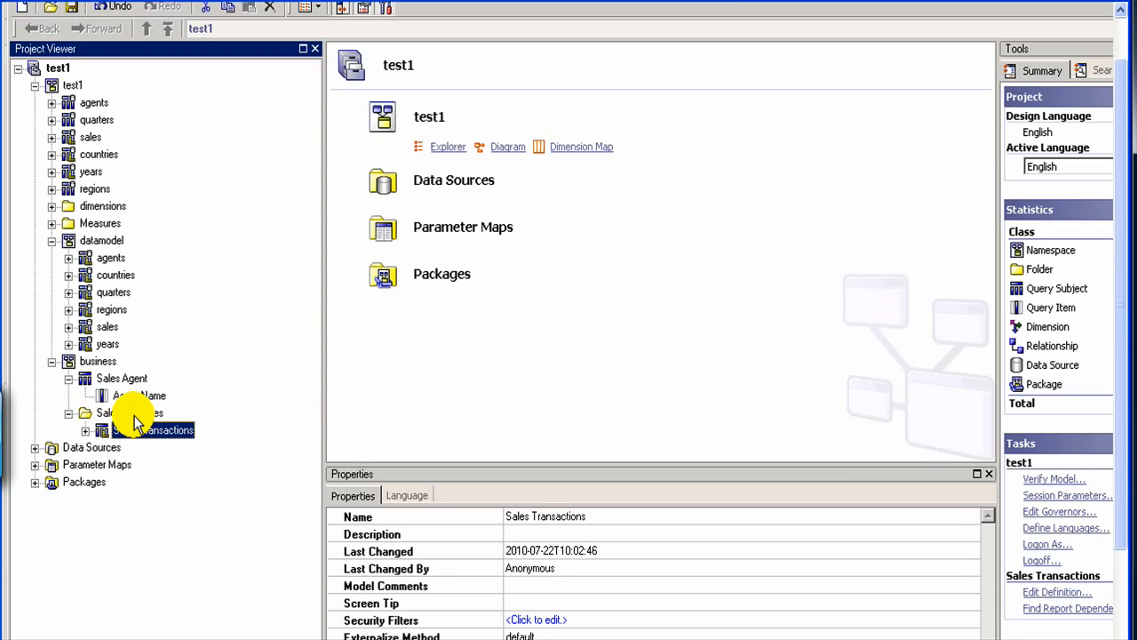
left_click(134, 414)
left_click(135, 414)
right_click(134, 416)
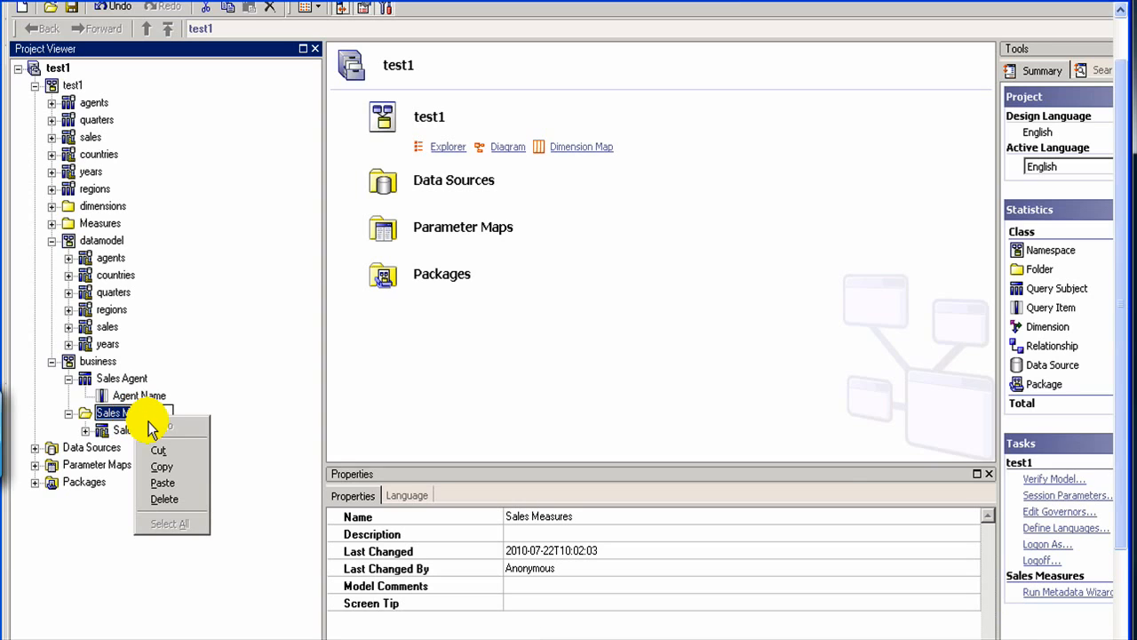
left_click(90, 413)
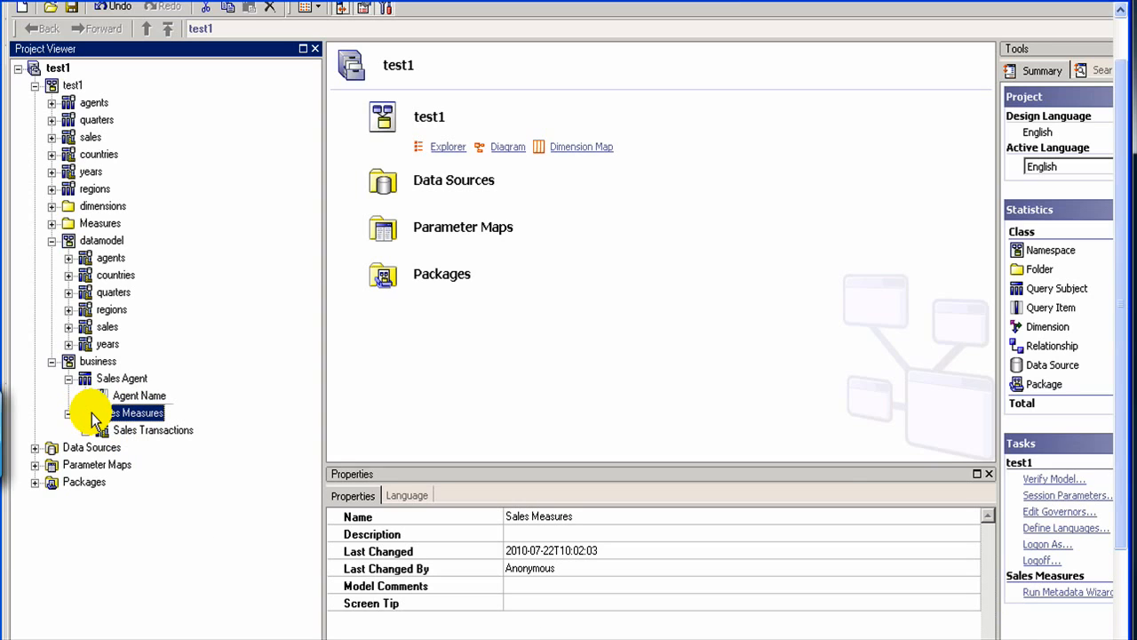
right_click(98, 418)
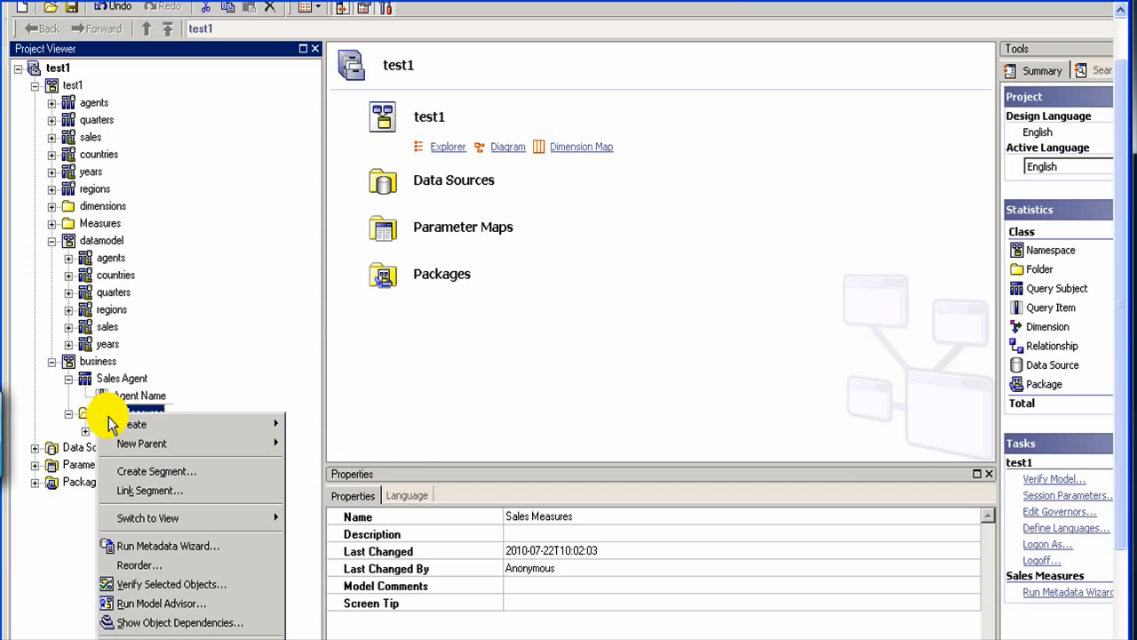
mouse_move(96, 424)
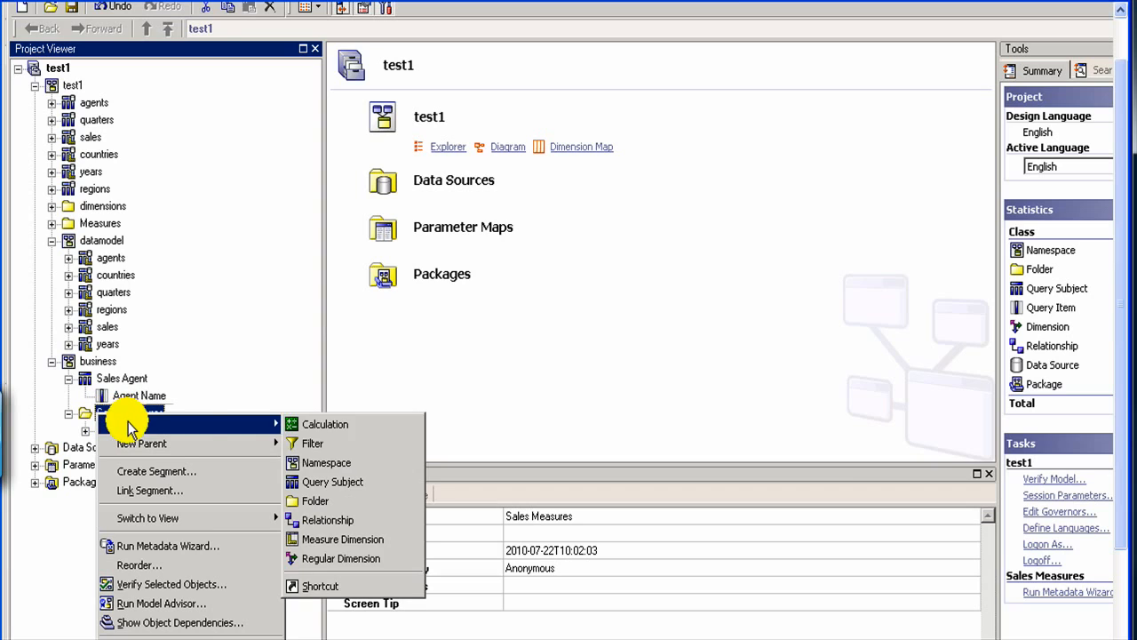
left_click(331, 480)
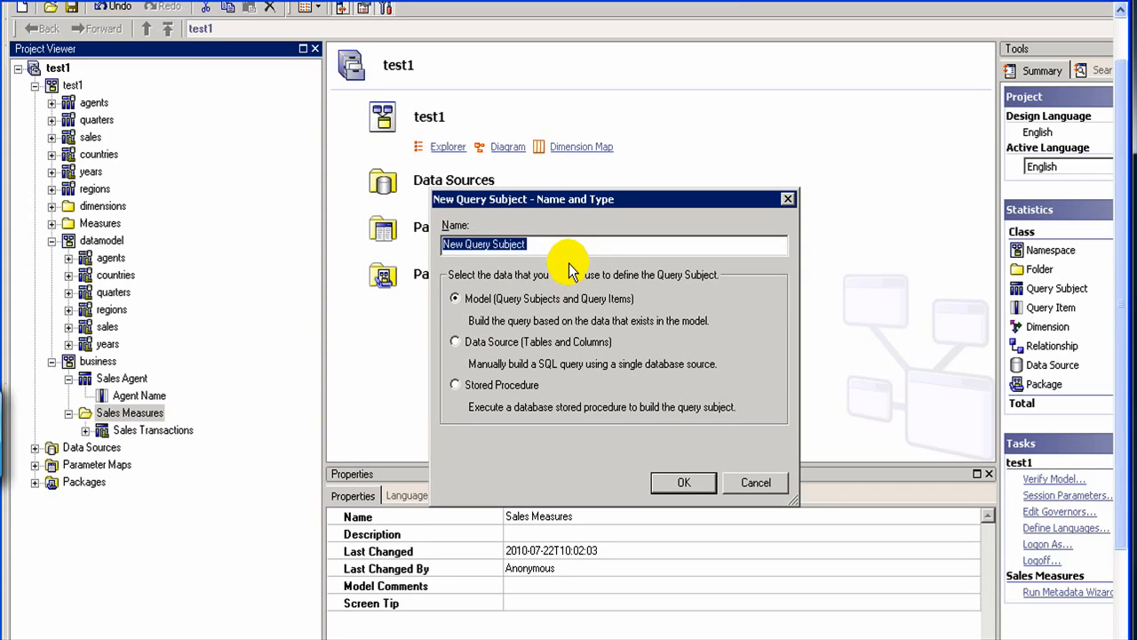
type("Ind")
key("BackSpace")
key("BackSpace")
key("BackSpace")
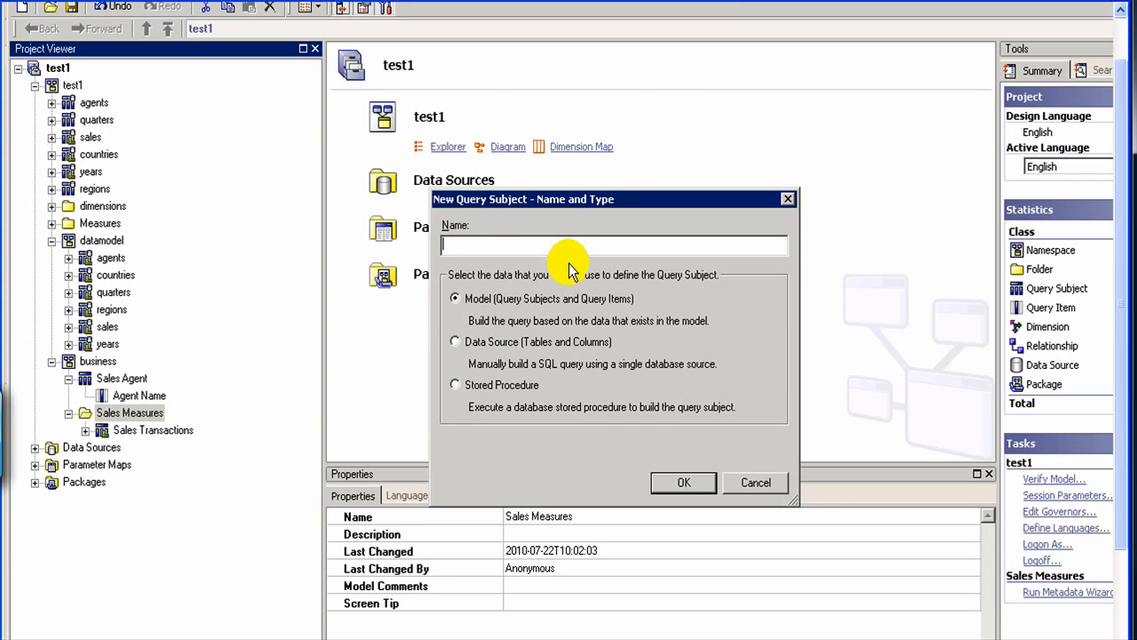
type("Inventor")
key("BackSpace")
key("BackSpace")
key("BackSpace")
key("BackSpace")
key("BackSpace")
key("BackSpace")
key("BackSpace")
key("BackSpace")
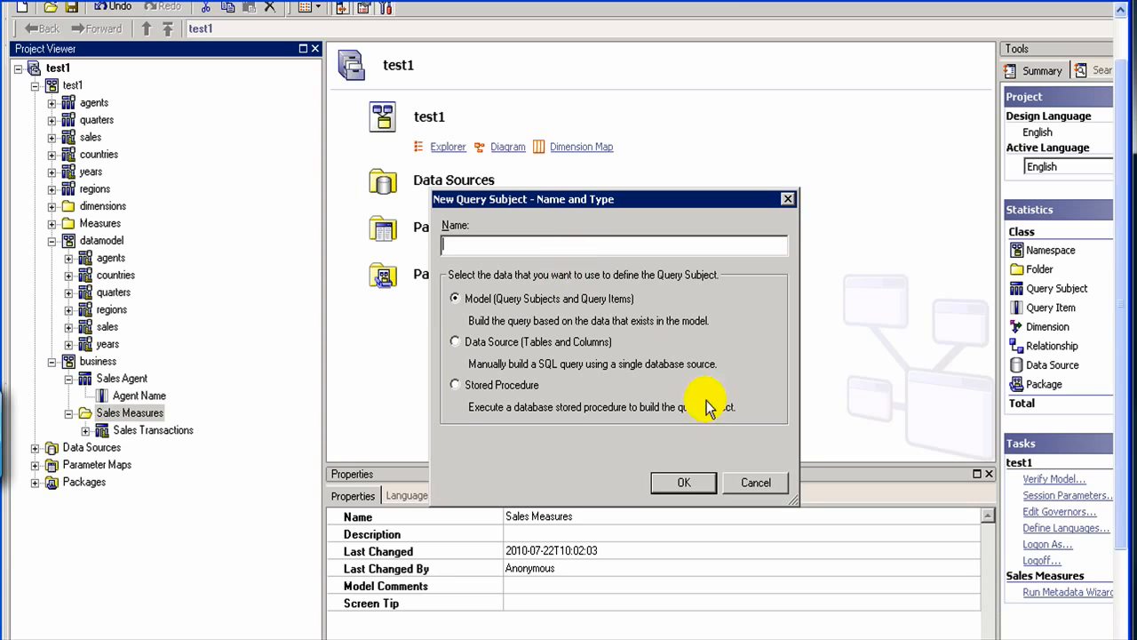
left_click(758, 484)
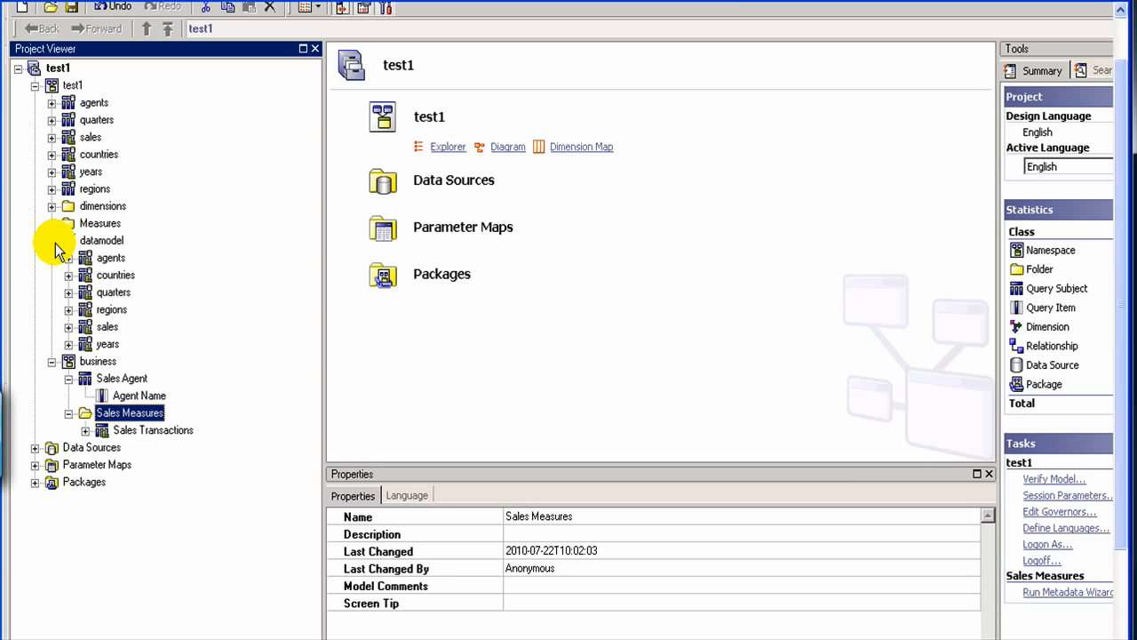
left_click(68, 361)
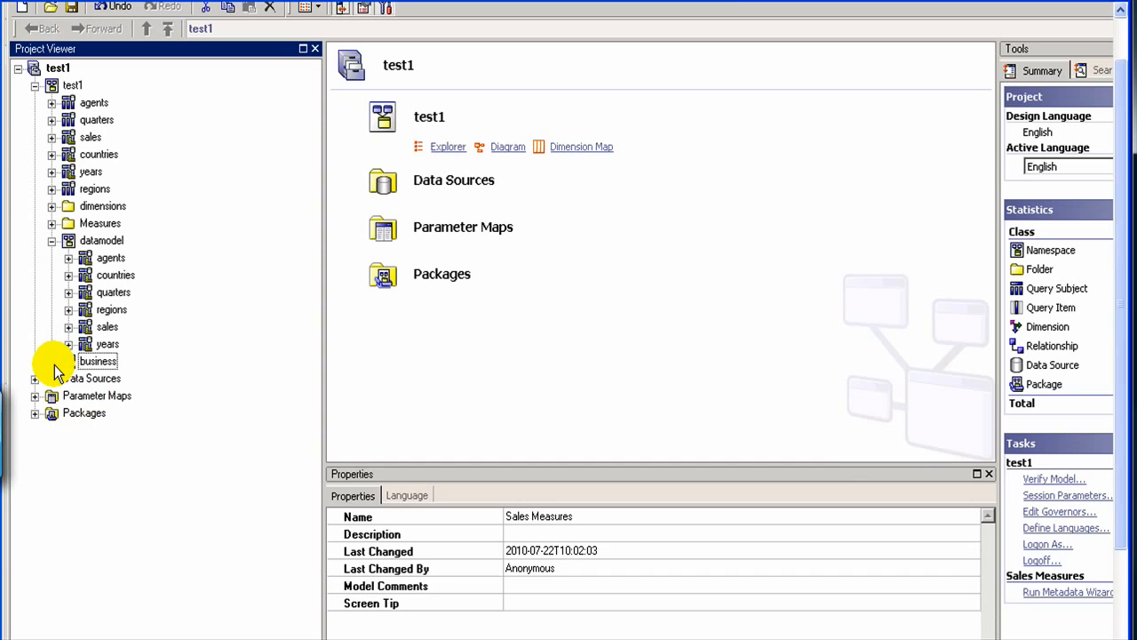
left_click(50, 363)
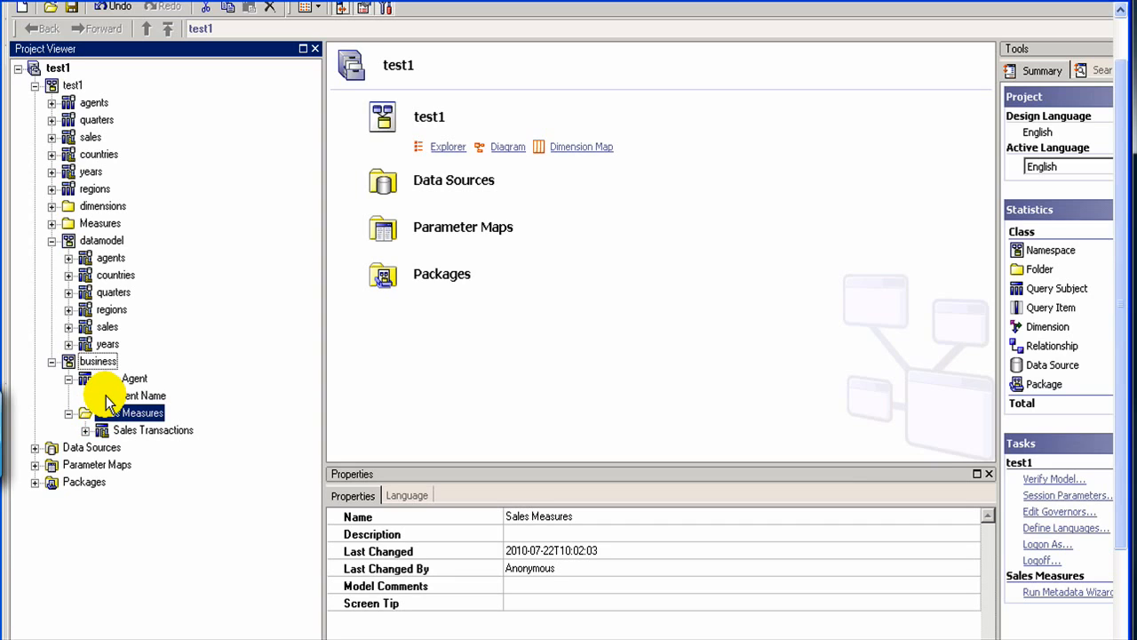
left_click(97, 362)
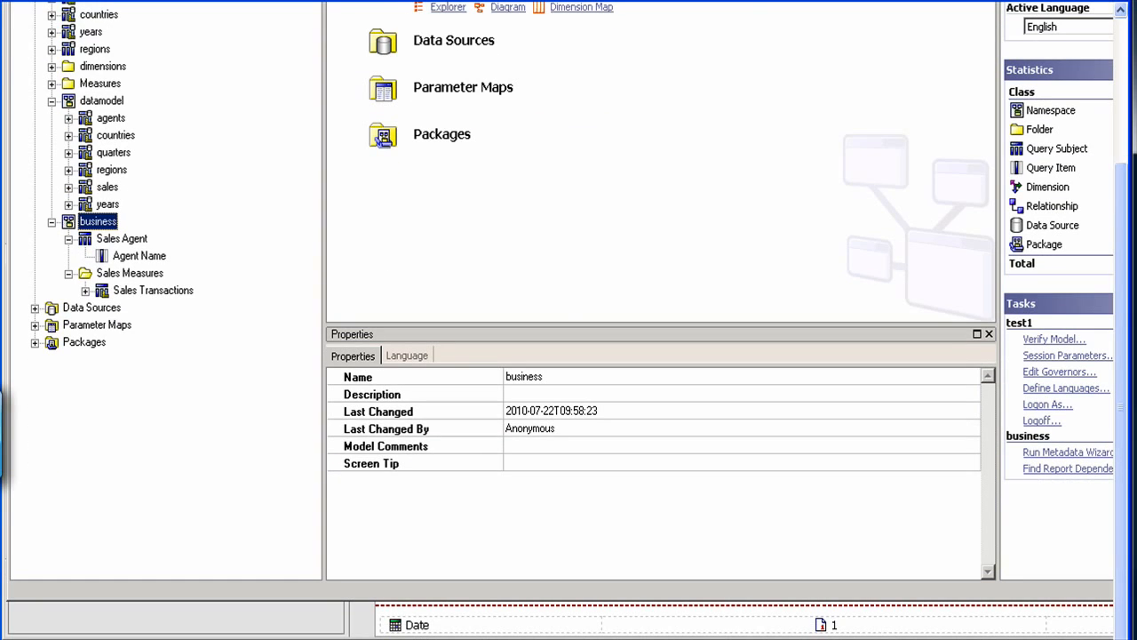
- Switch to the test1 project folder in Windows Explorer, then to the browser window displaying its model.xml
left_click(306, 639)
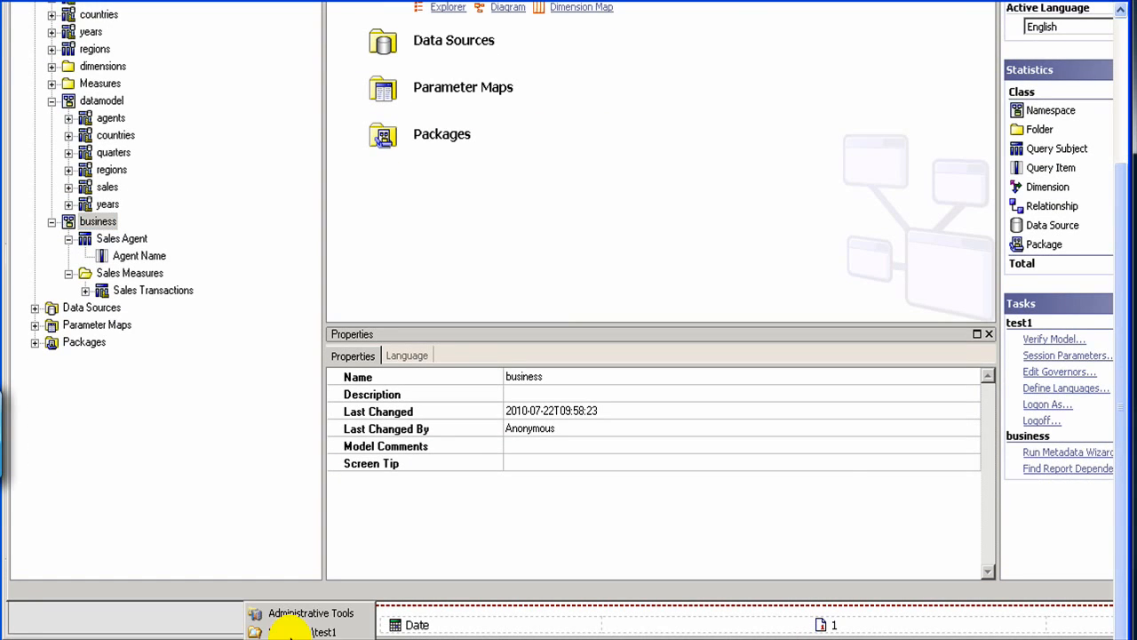
left_click(293, 631)
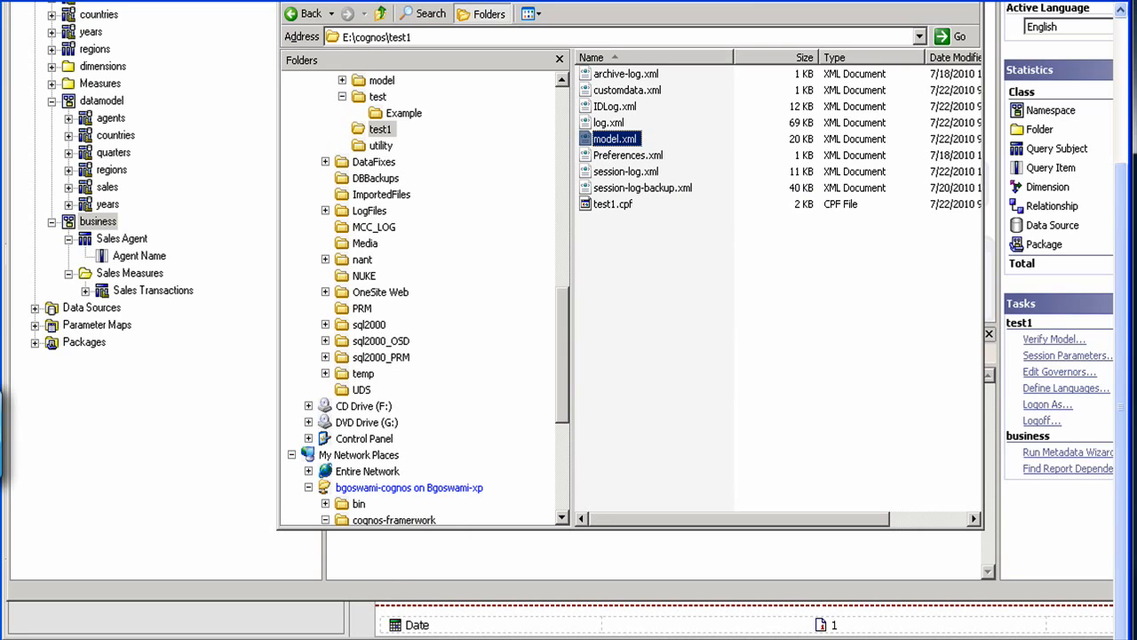
key("alt+Tab")
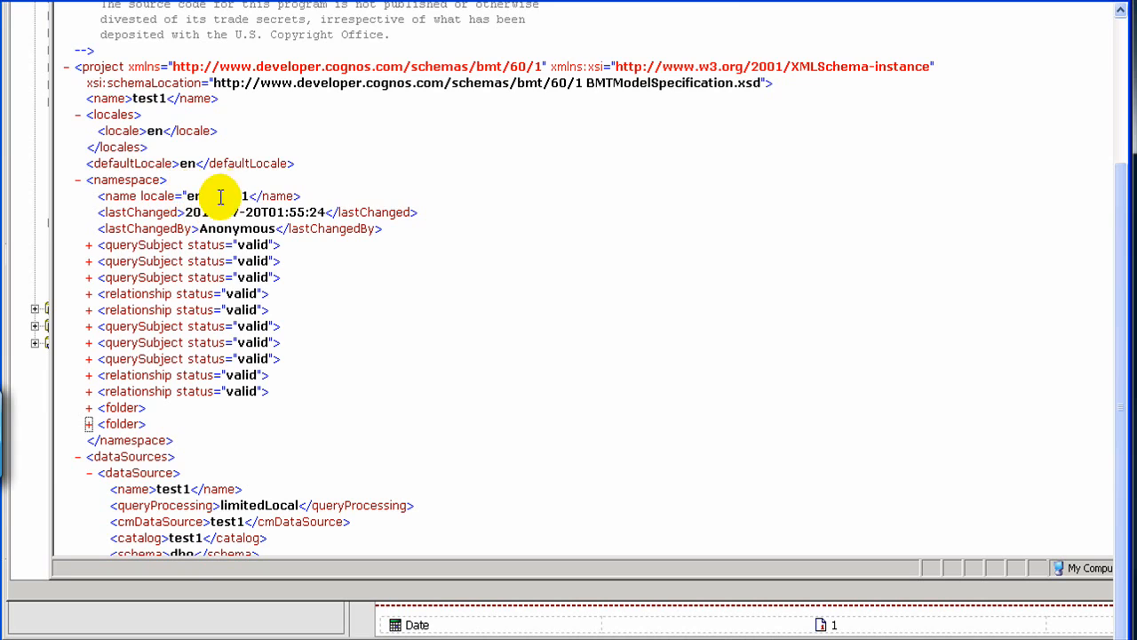
- Examine the agents query subject's definition in model.xml, folding away its SQL and the agent_id and region_id query items
left_click(89, 246)
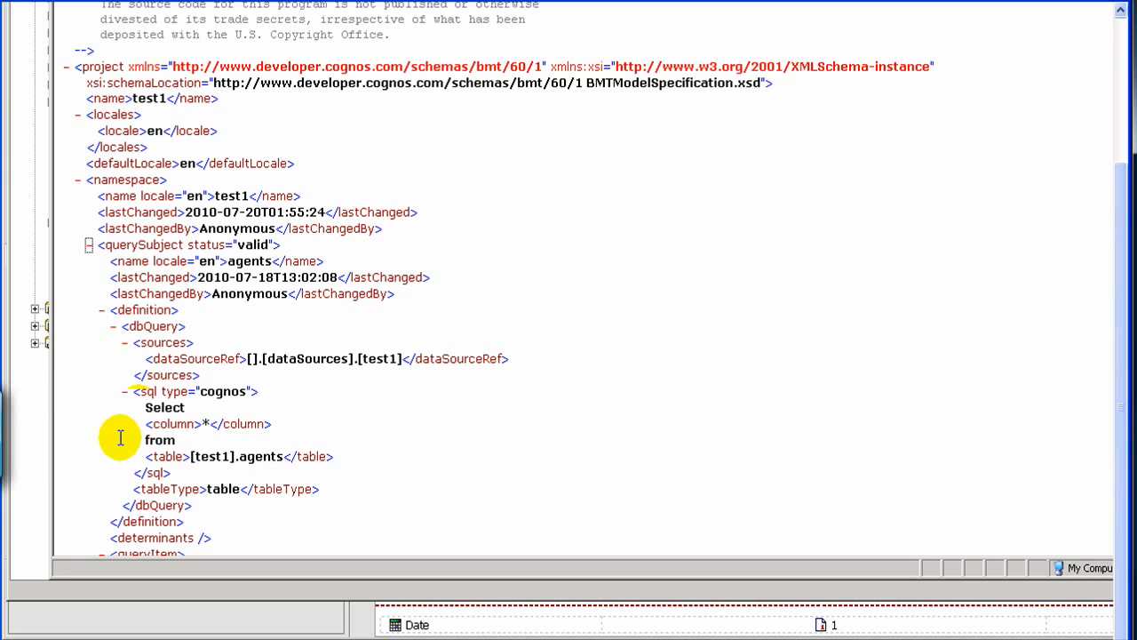
left_click(124, 392)
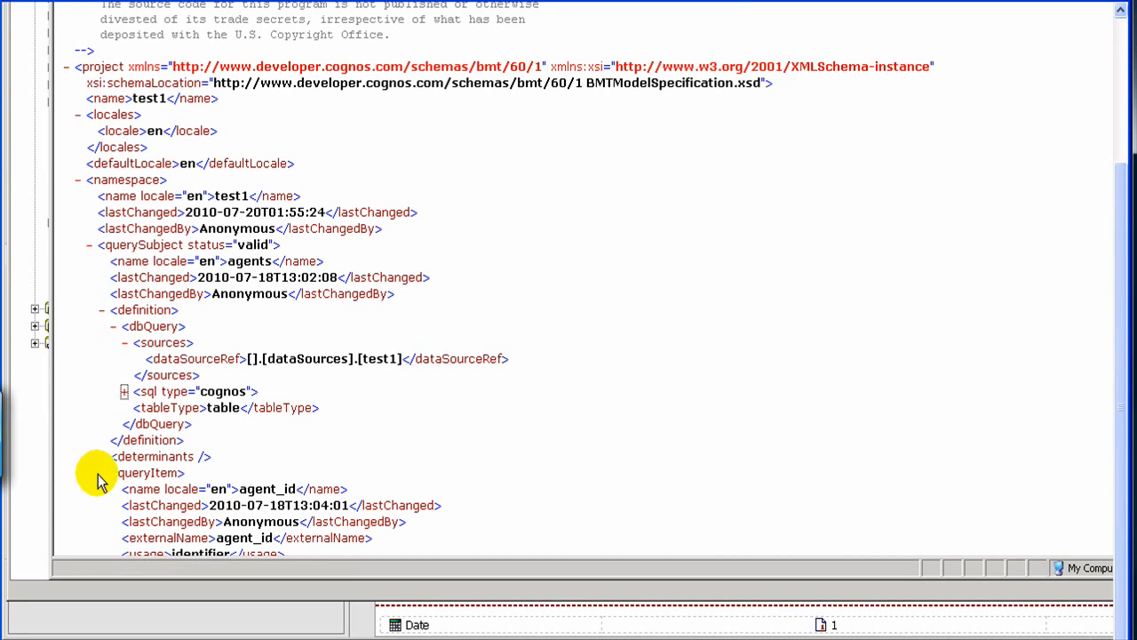
left_click(101, 472)
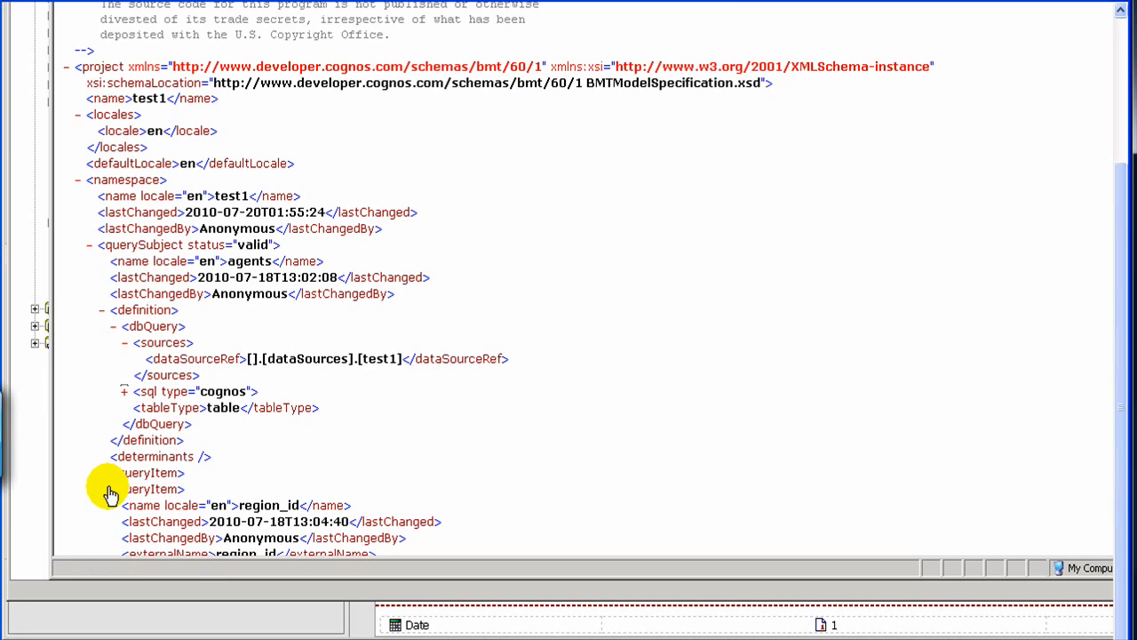
left_click(101, 488)
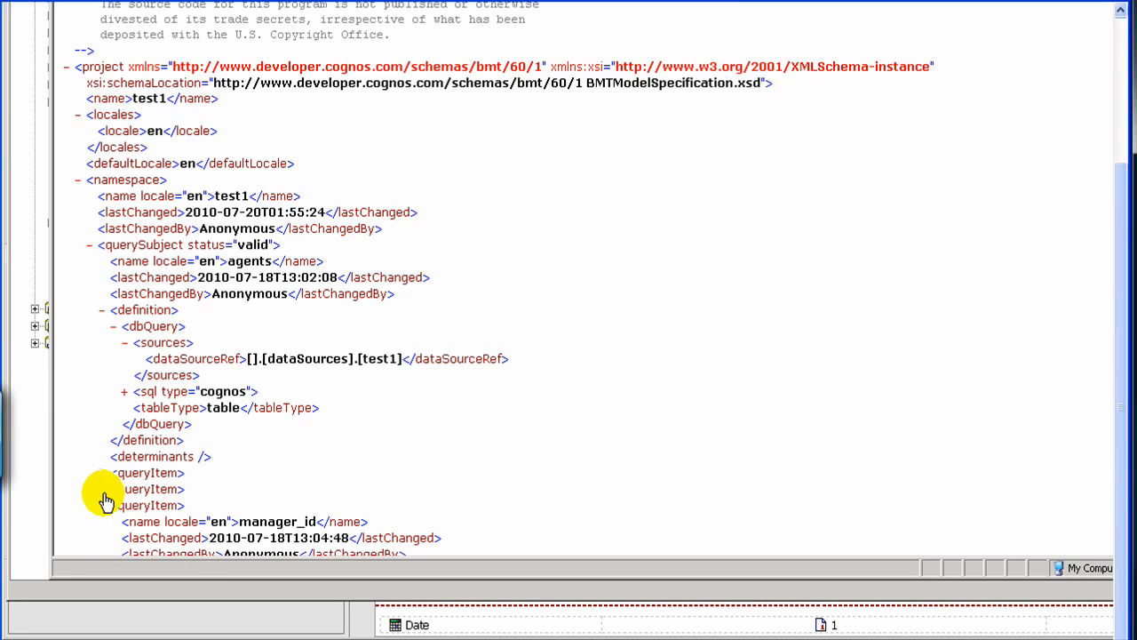